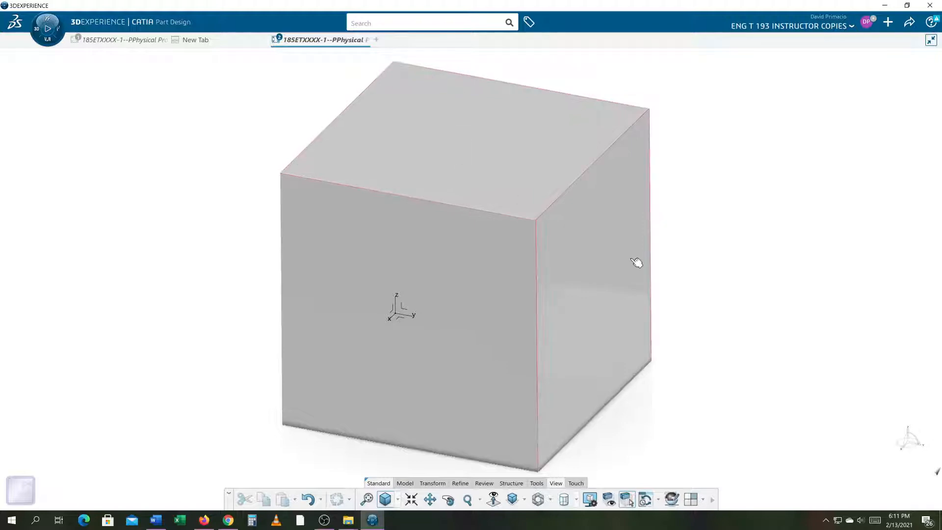
pyautogui.moveTo(759, 269); pyautogui.dragTo(721, 295, button='middle')
pyautogui.moveTo(672, 351); pyautogui.dragTo(667, 354, button='middle')
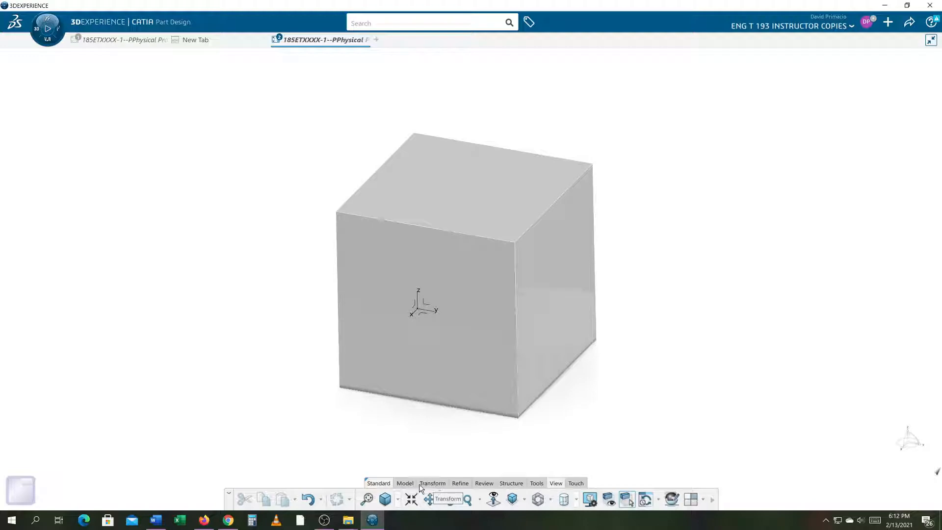
pyautogui.click(405, 484)
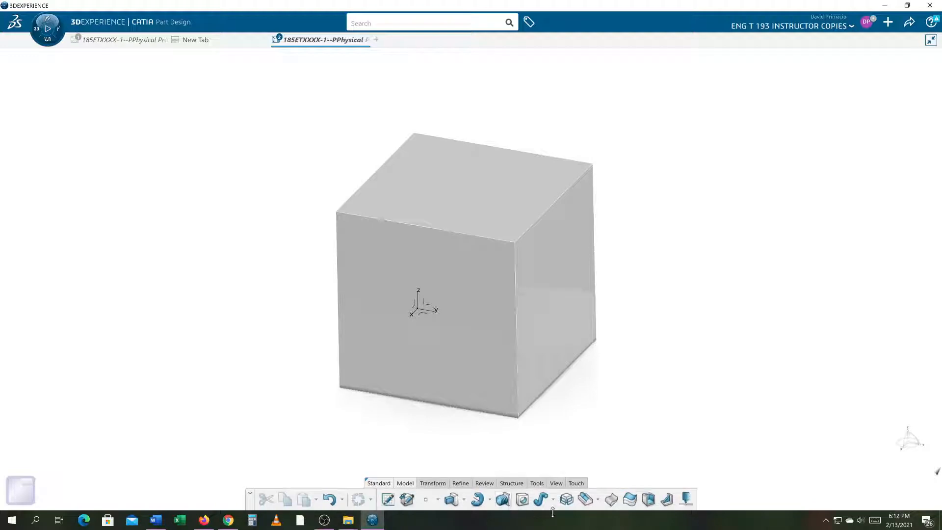
pyautogui.click(439, 485)
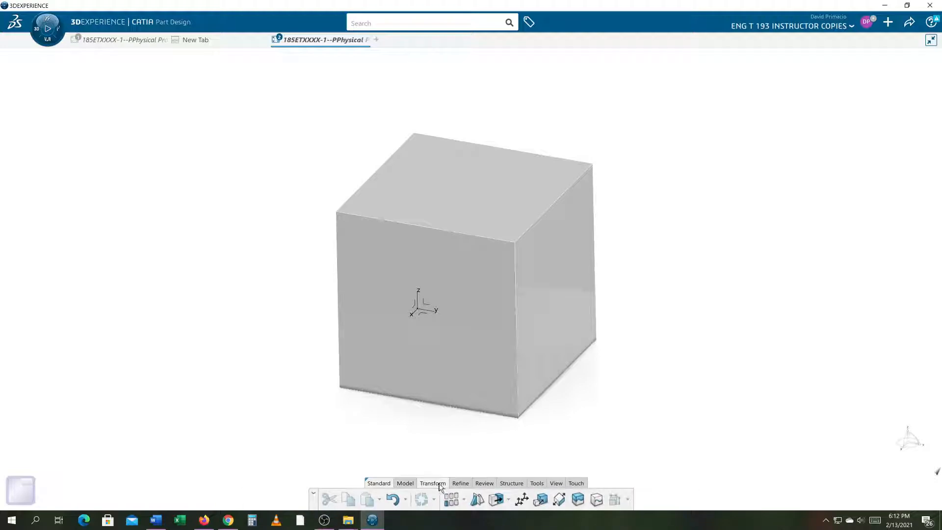
# Step: Start a Draft and select the block's four side faces as the faces to draft, leaving out the top face
pyautogui.click(460, 484)
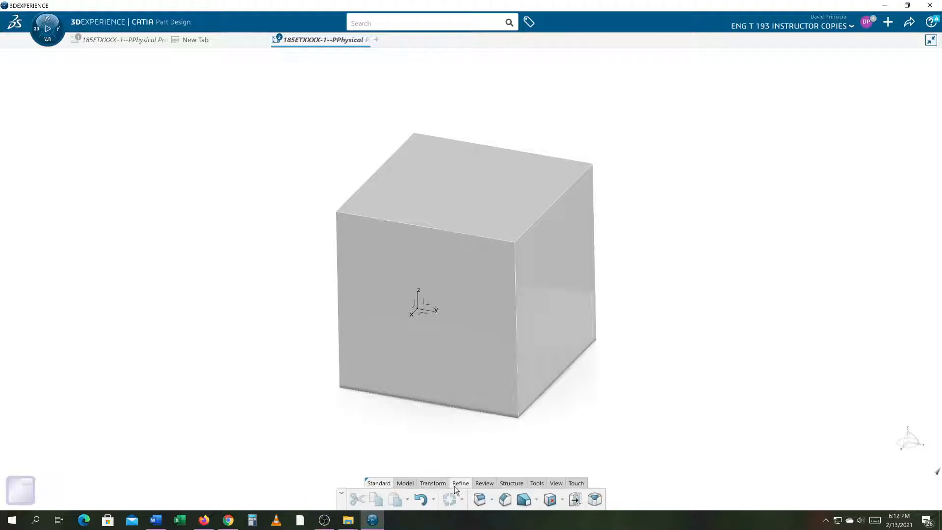
pyautogui.click(525, 504)
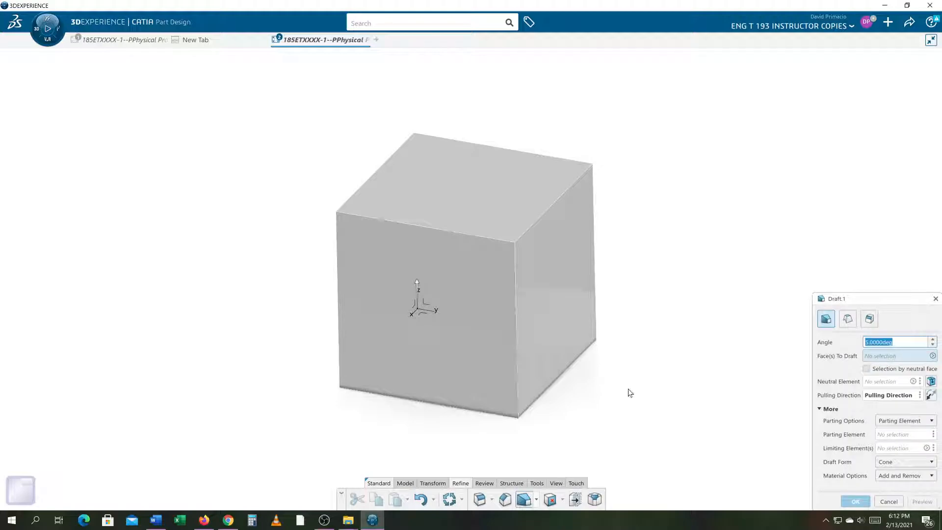
pyautogui.click(497, 211)
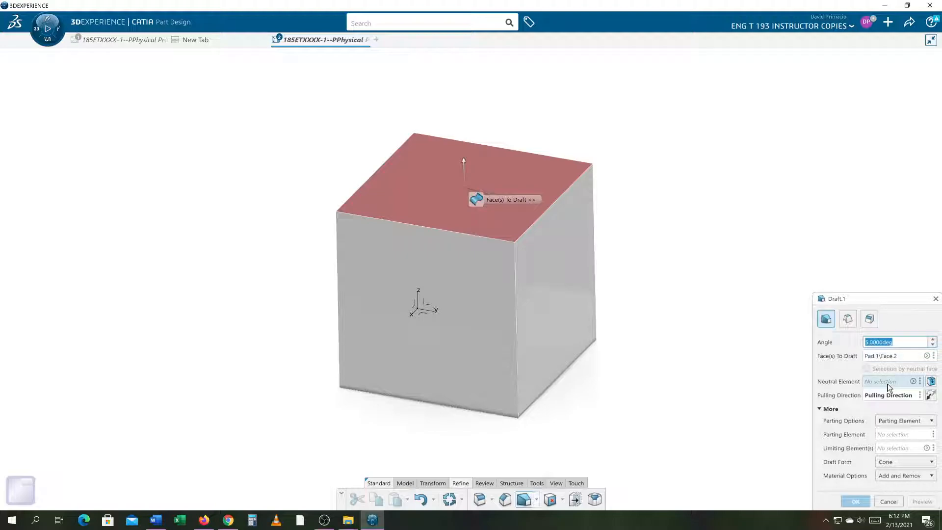
pyautogui.click(888, 356)
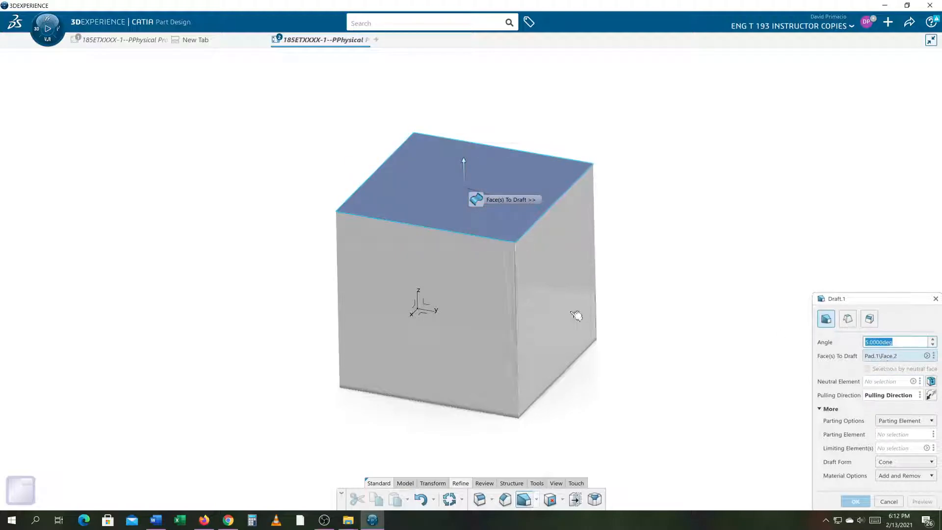
pyautogui.click(556, 316)
pyautogui.click(456, 343)
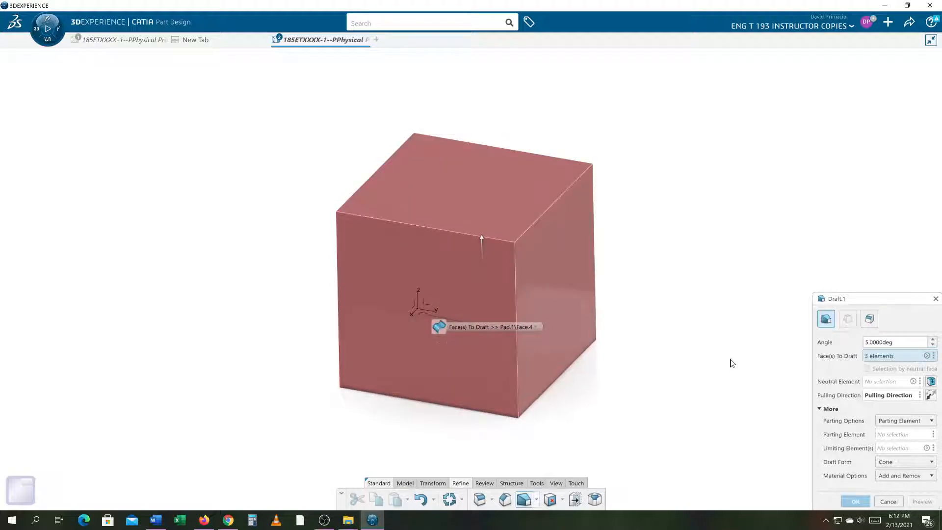
pyautogui.click(548, 207)
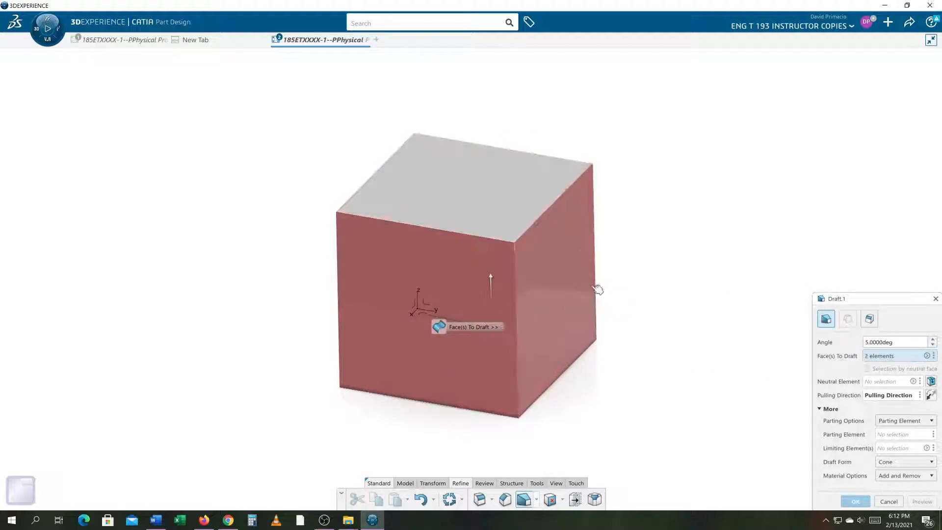
pyautogui.moveTo(304, 383); pyautogui.dragTo(542, 280, button='middle')
pyautogui.click(515, 286)
pyautogui.moveTo(387, 339); pyautogui.dragTo(627, 304, button='middle')
pyautogui.click(522, 213)
pyautogui.moveTo(653, 358)
pyautogui.mouseDown(button='middle')
pyautogui.moveTo(646, 402)
pyautogui.moveTo(648, 359)
pyautogui.mouseUp(button='middle')
# Step: Set the draft angle to 15 degrees, use the block's top face as the neutral element and apply the draft
pyautogui.click(864, 346)
pyautogui.write('1')
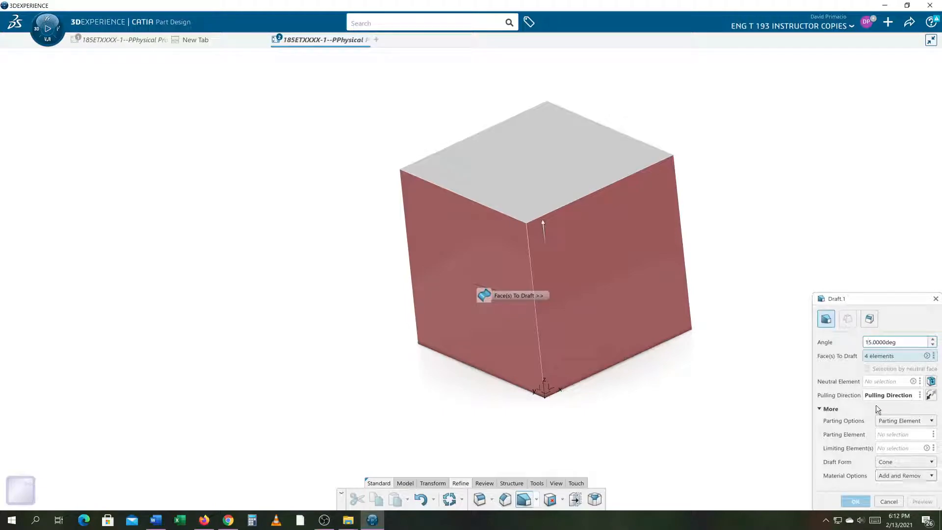
pyautogui.click(868, 385)
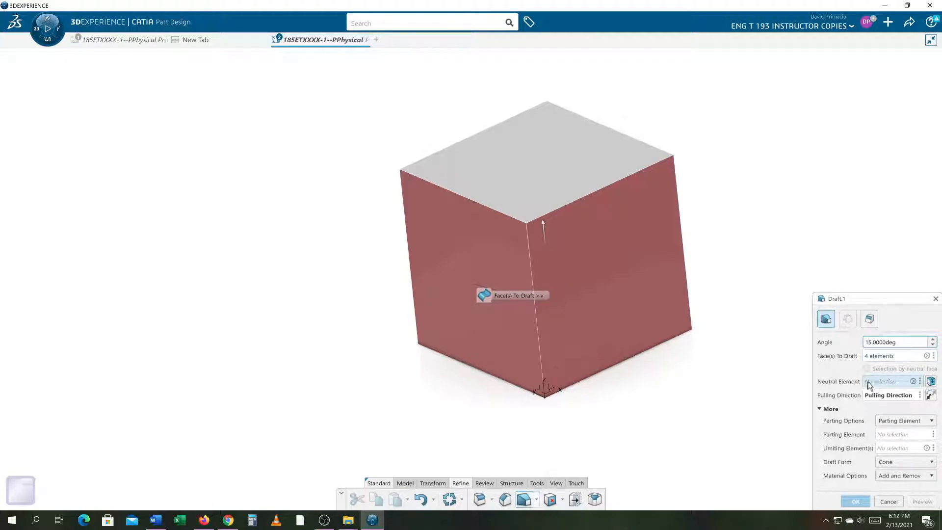
pyautogui.click(575, 182)
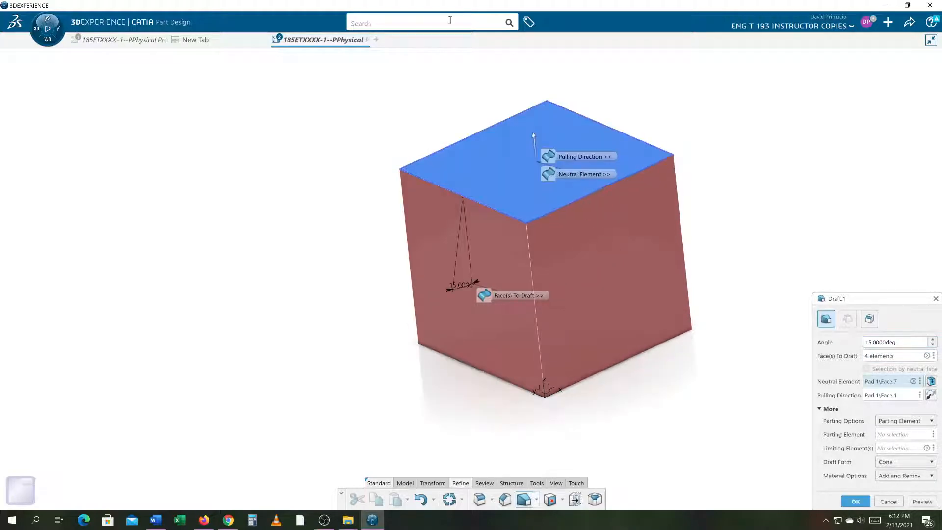
pyautogui.moveTo(403, 7); pyautogui.dragTo(339, 25)
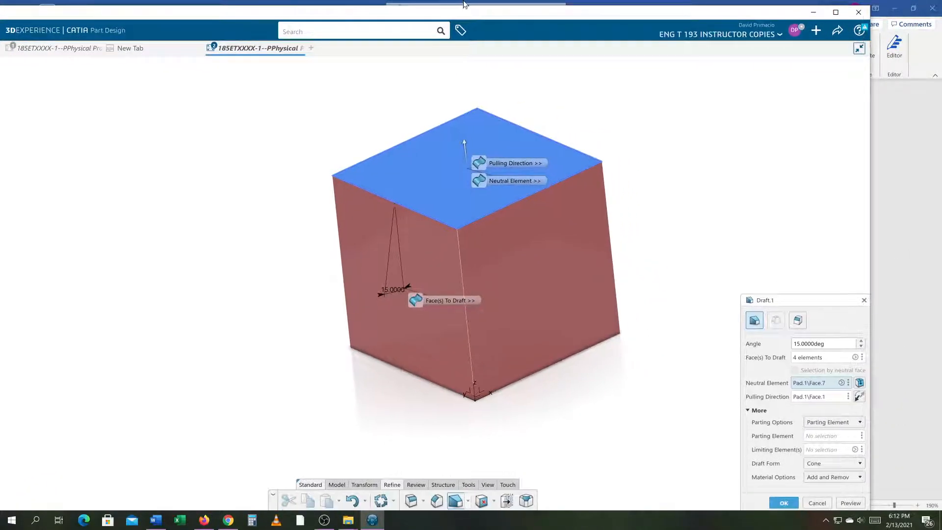
pyautogui.click(835, 12)
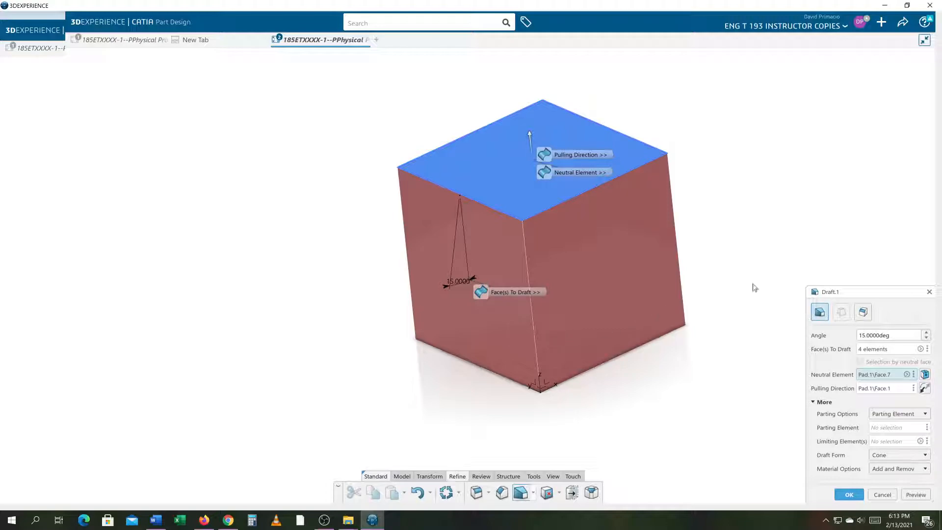
pyautogui.moveTo(731, 284); pyautogui.dragTo(721, 278, button='middle')
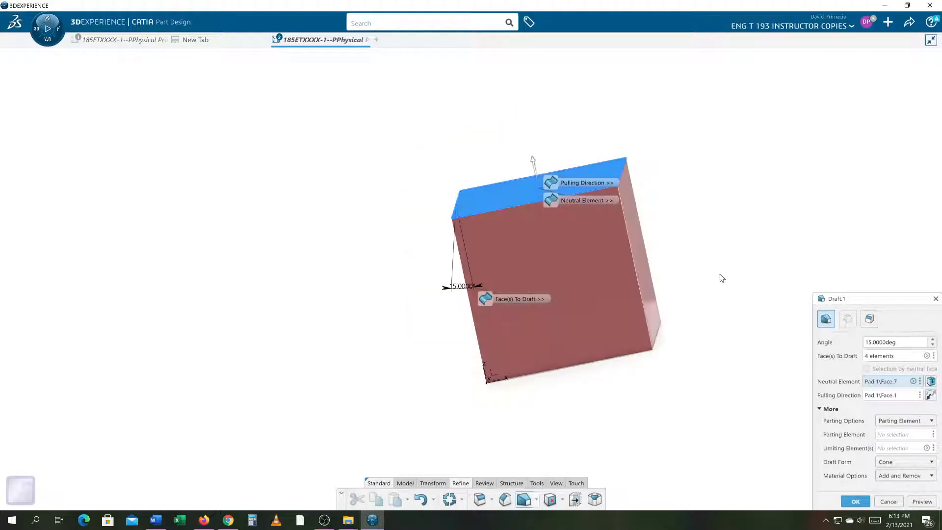
pyautogui.moveTo(433, 345); pyautogui.dragTo(794, 452, button='middle')
pyautogui.click(854, 501)
pyautogui.click(772, 317)
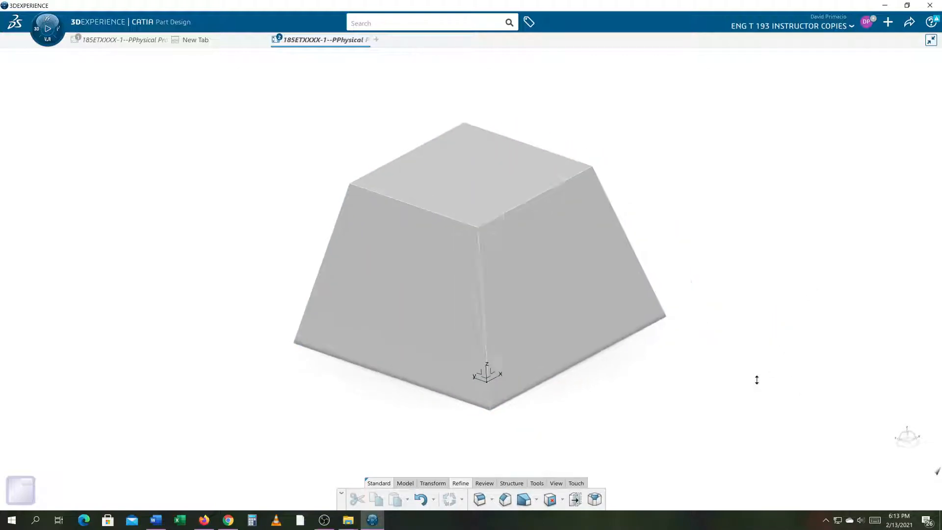
# Step: Start an Edge Fillet with a 2 in radius and select the three visible slanted corner edges of the drafted block
pyautogui.moveTo(744, 367); pyautogui.dragTo(764, 379, button='middle')
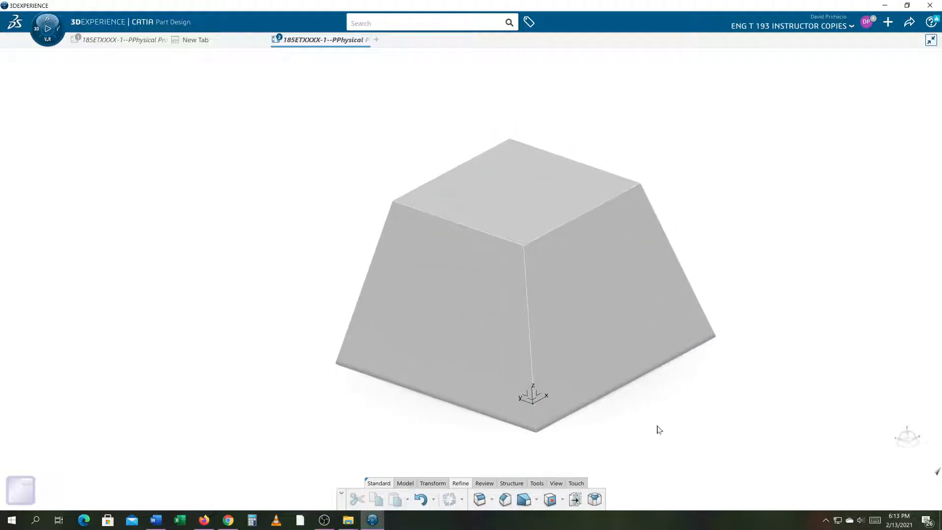
pyautogui.click(480, 499)
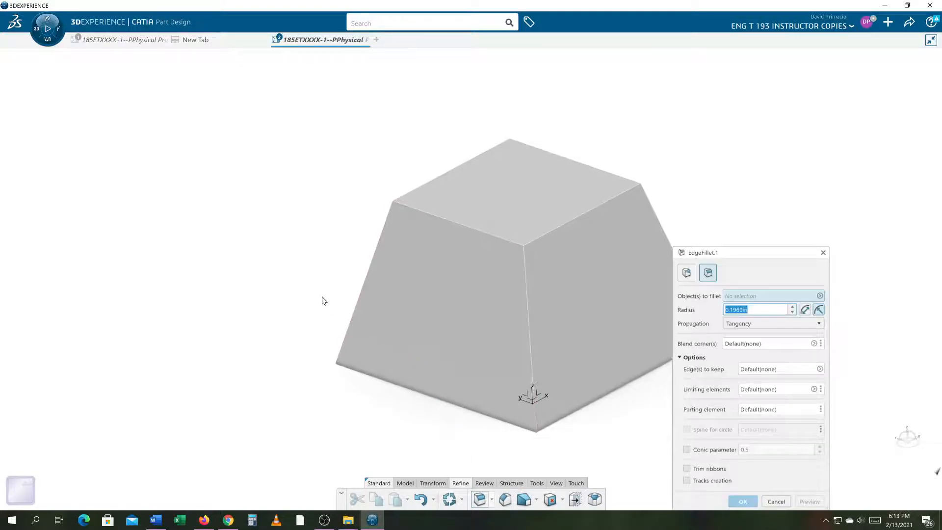
pyautogui.click(373, 273)
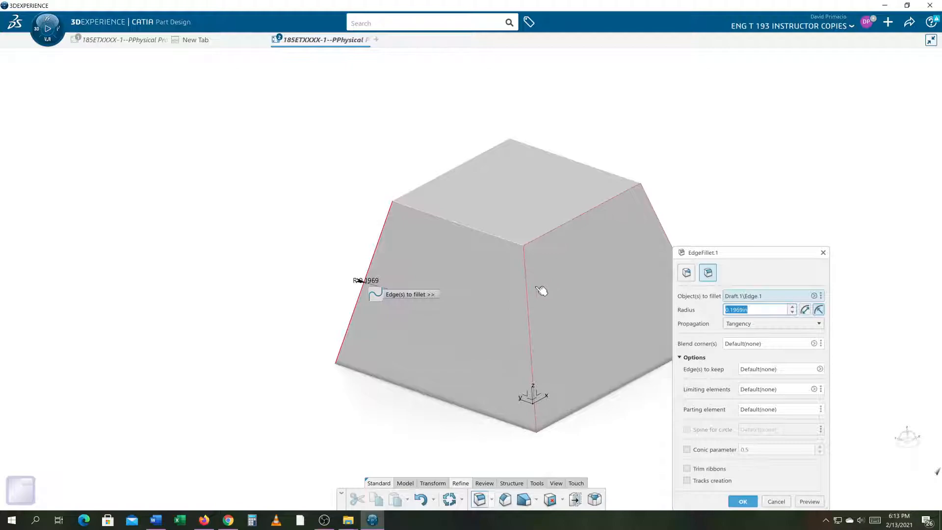
pyautogui.write('2')
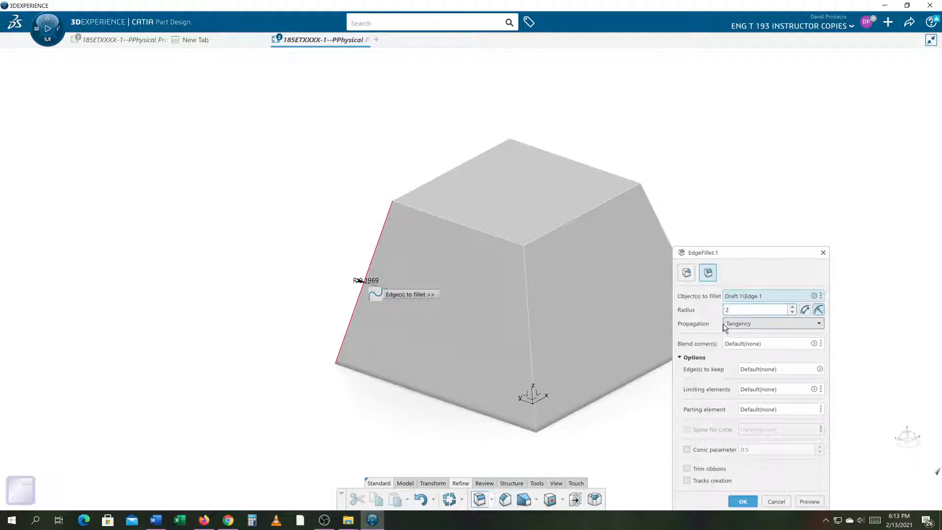
pyautogui.click(533, 292)
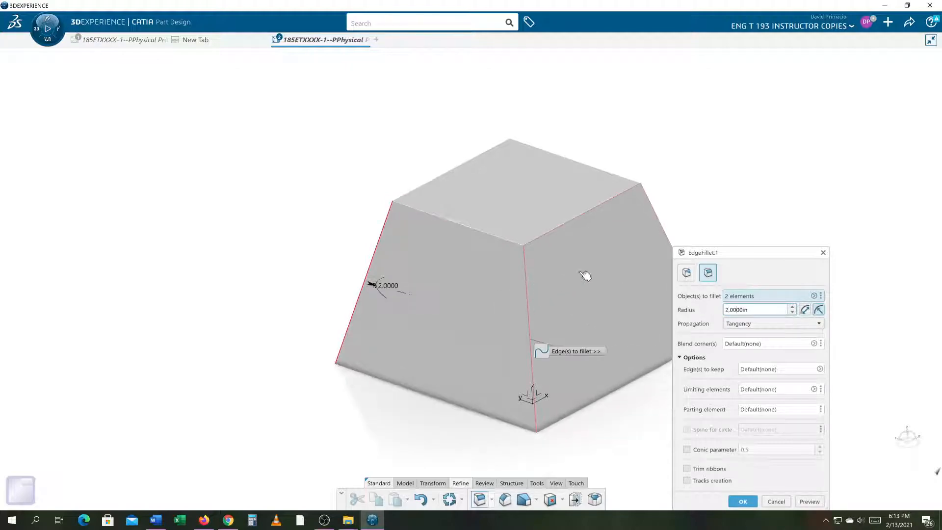
pyautogui.click(656, 214)
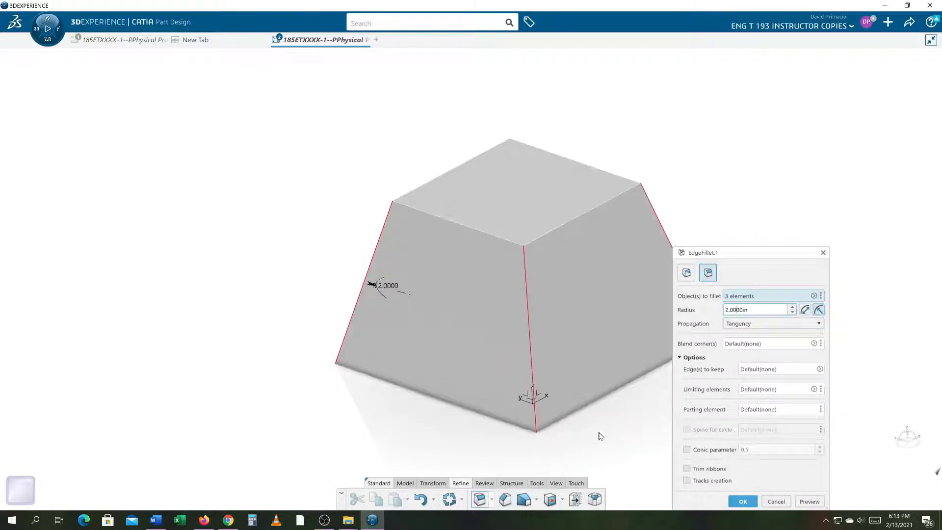
# Step: Change the display style to Shading with Edges and Hidden Edges
pyautogui.moveTo(605, 413); pyautogui.dragTo(591, 409, button='middle')
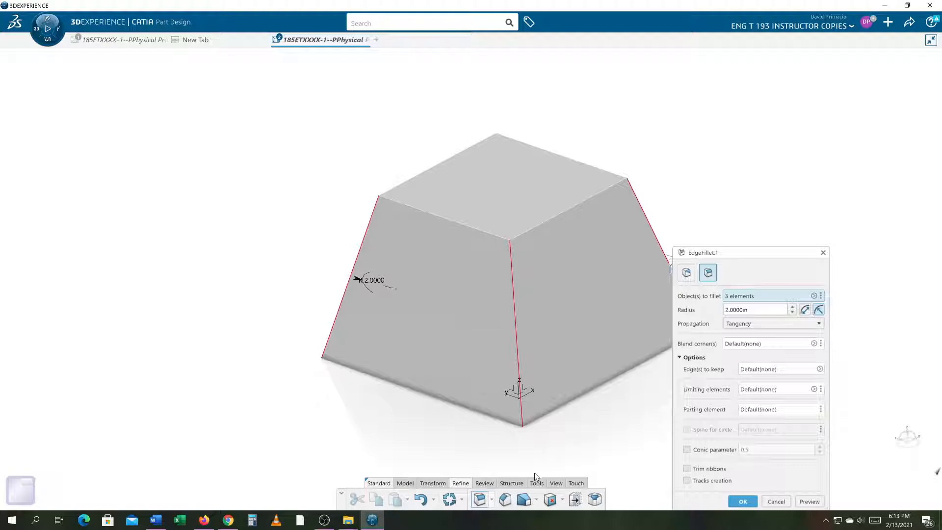
pyautogui.click(555, 483)
pyautogui.click(577, 500)
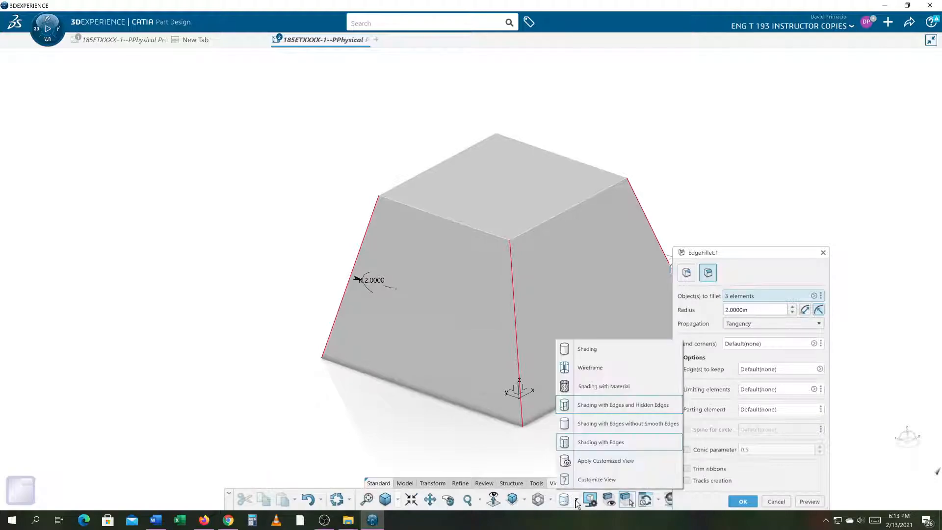
pyautogui.click(605, 409)
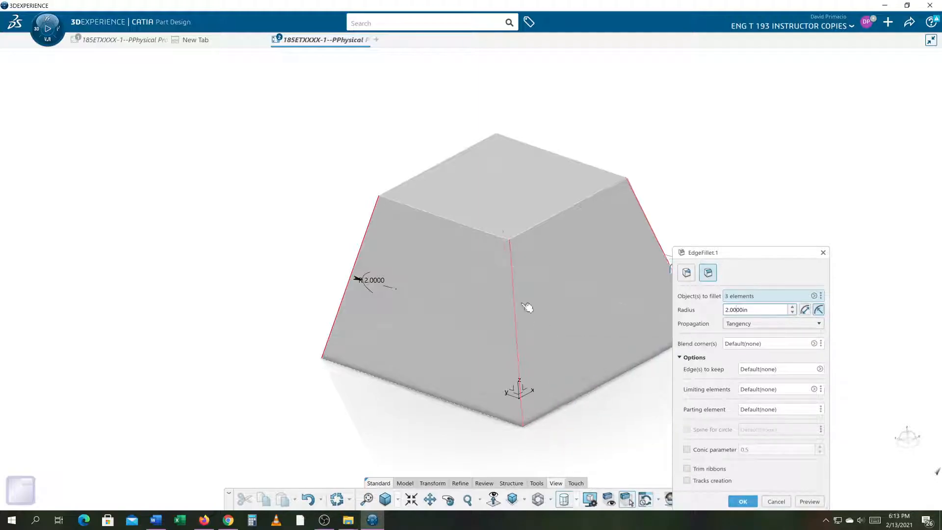
# Step: Add the hidden slanted corner edge and the top face to the fillet, and preview it with a 1 in radius
pyautogui.click(500, 180)
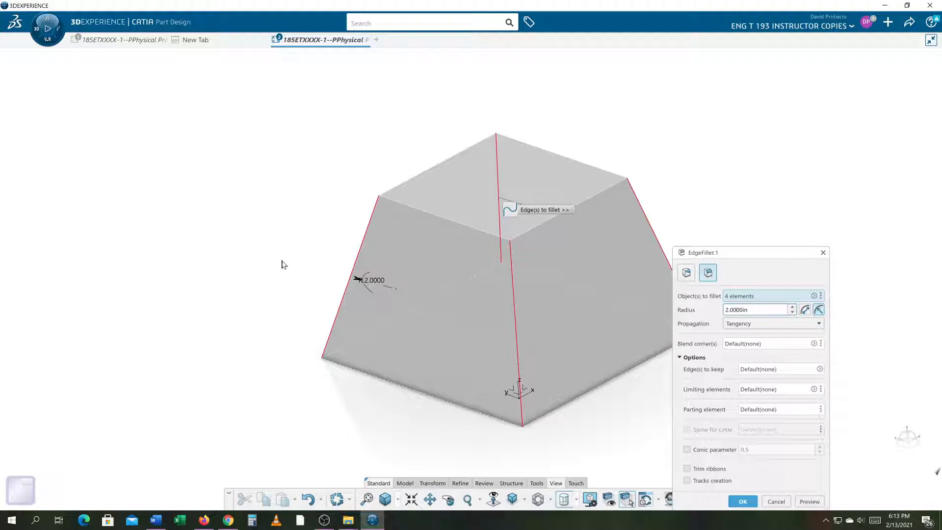
pyautogui.click(558, 173)
pyautogui.tripleClick(753, 309)
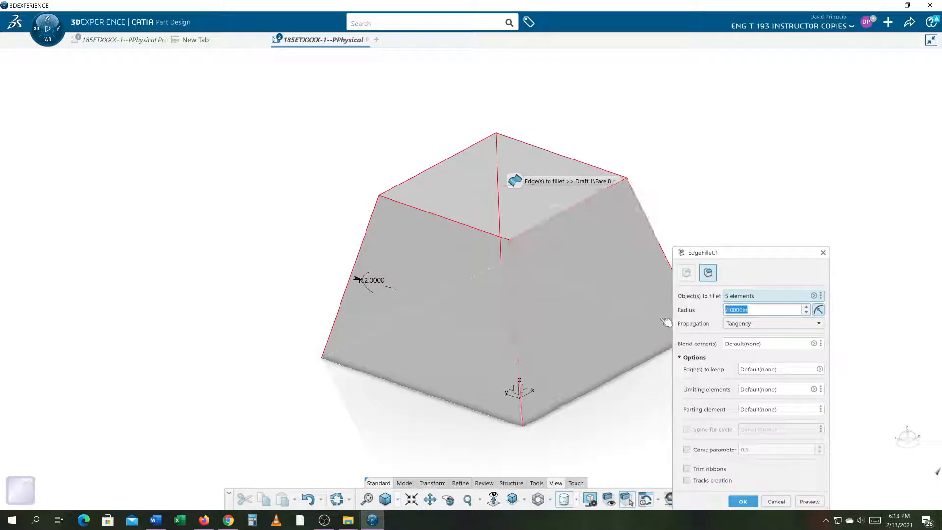
pyautogui.write('1')
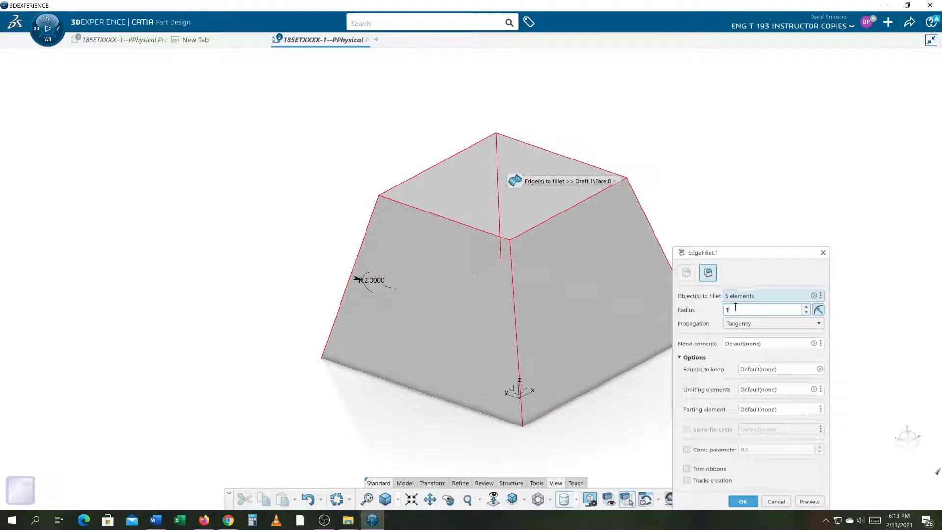
pyautogui.click(808, 502)
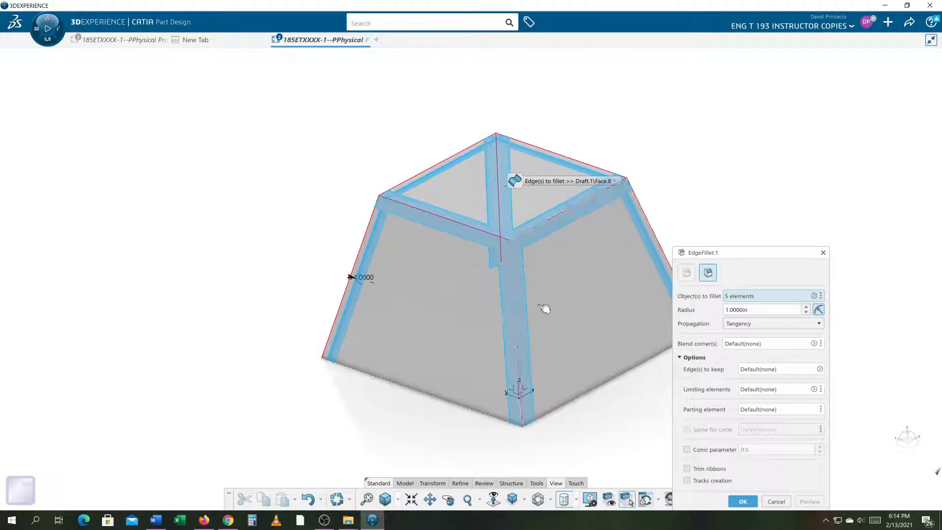
# Step: Set the fillet radius to 2 in, preview it on the block and cancel the fillet
pyautogui.doubleClick(369, 278)
pyautogui.write('2')
pyautogui.press('Return')
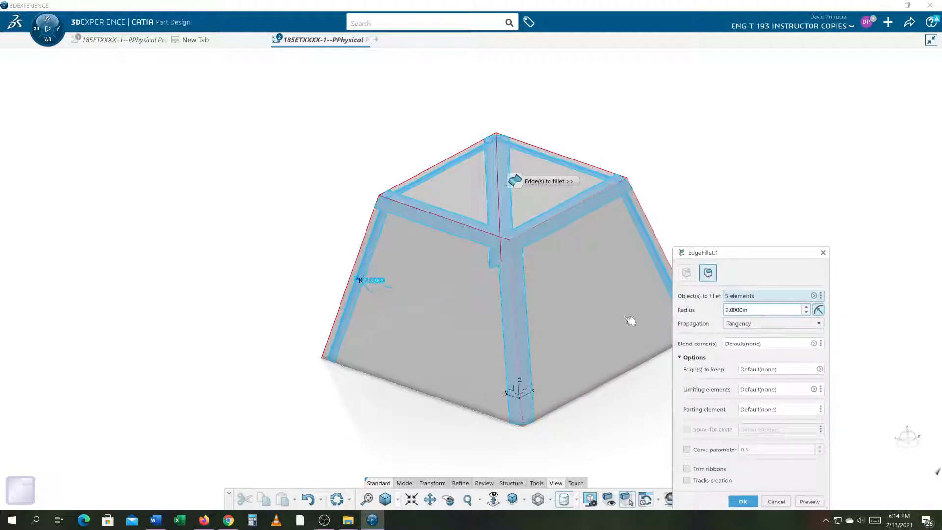
pyautogui.moveTo(416, 366); pyautogui.dragTo(402, 352, button='middle')
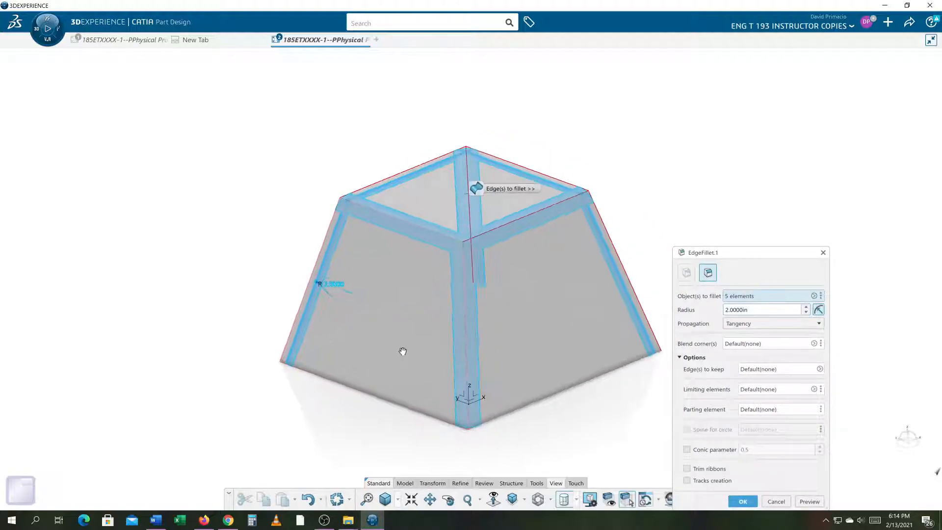
pyautogui.click(810, 502)
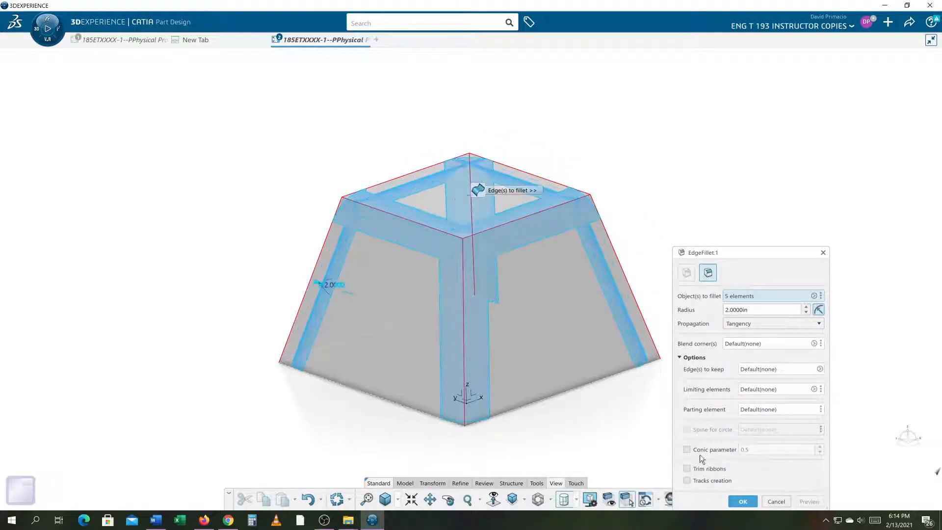
pyautogui.moveTo(549, 408); pyautogui.dragTo(625, 395, button='middle')
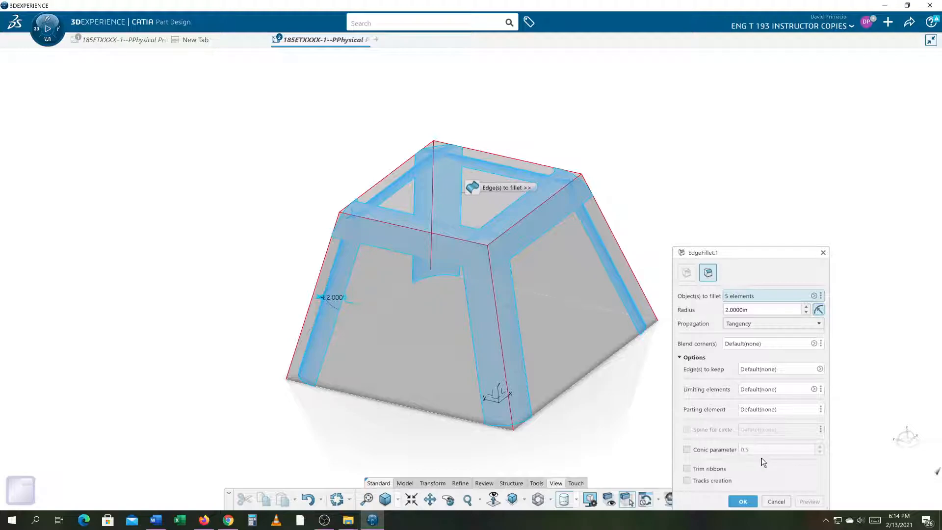
pyautogui.click(775, 502)
# Step: Fillet the edges of the drafted block's top face with a 1 in radius
pyautogui.moveTo(608, 467); pyautogui.dragTo(597, 465, button='middle')
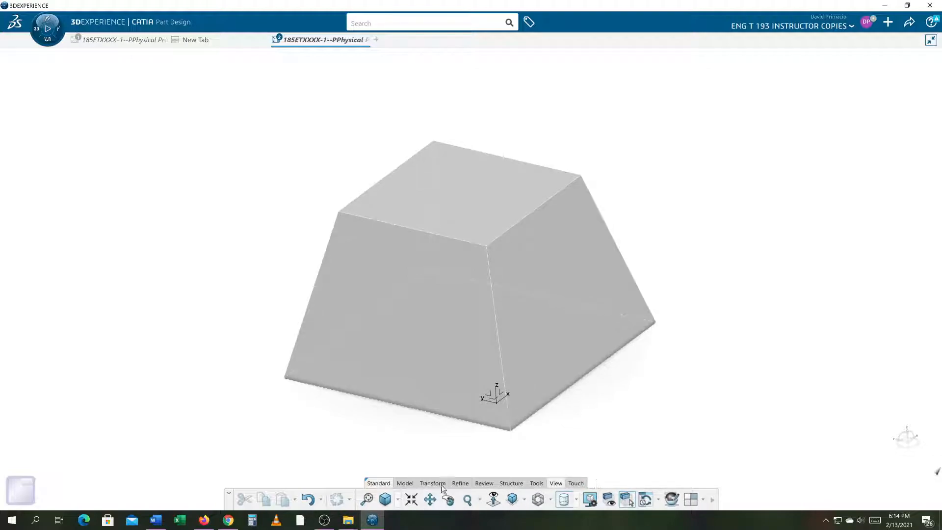
pyautogui.click(460, 484)
pyautogui.click(479, 500)
pyautogui.click(488, 201)
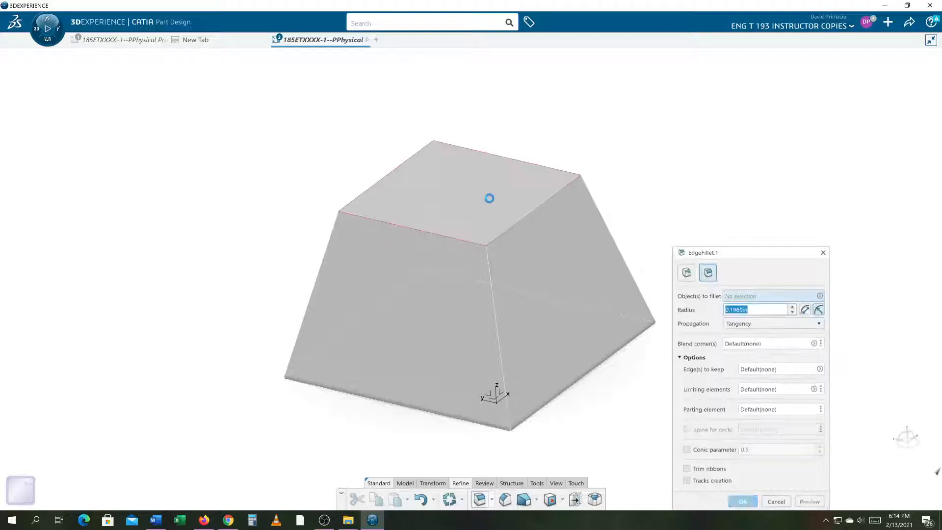
pyautogui.press('Return')
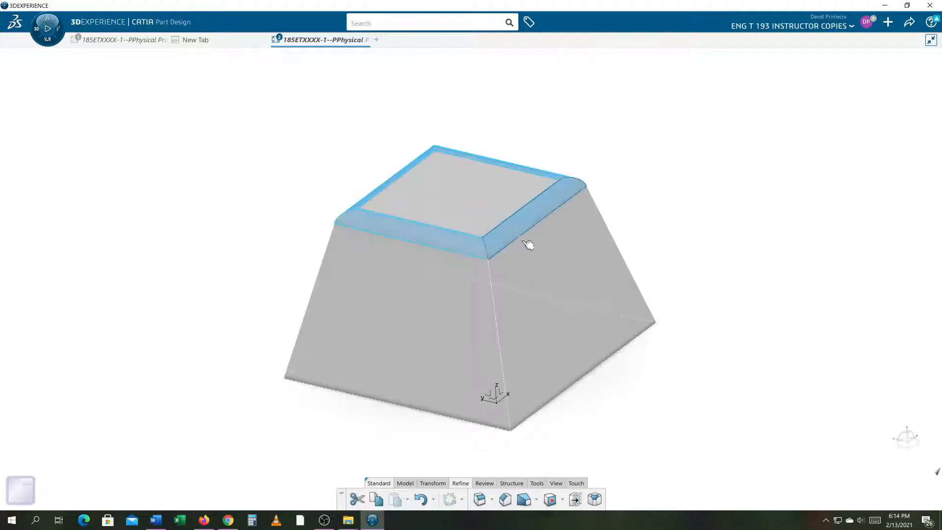
# Step: Try a 1 in edge fillet on the block's four slanted corner edges, and undo it
pyautogui.click(480, 499)
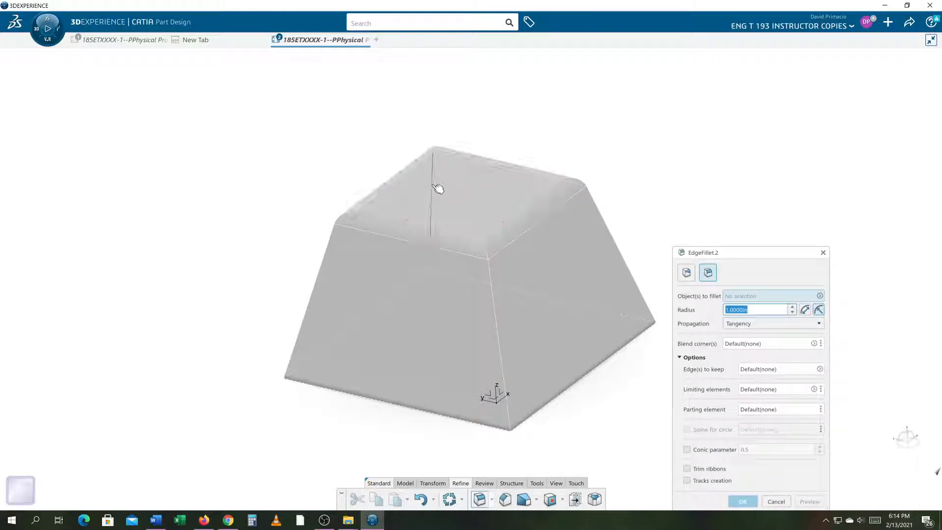
pyautogui.click(435, 187)
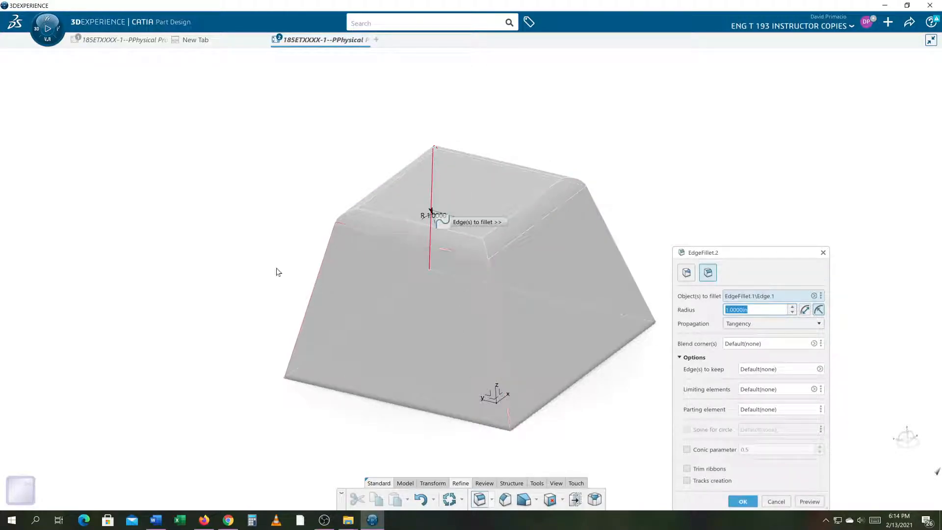
pyautogui.click(319, 276)
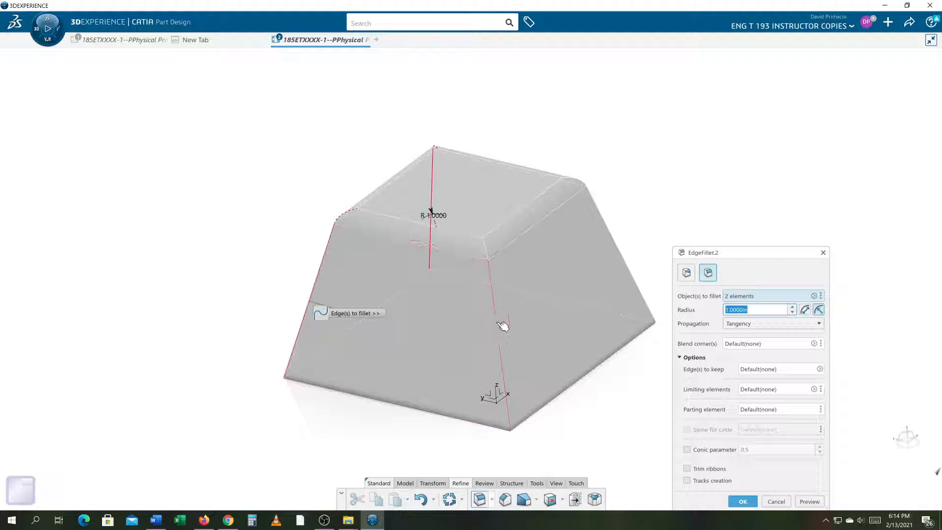
pyautogui.click(500, 325)
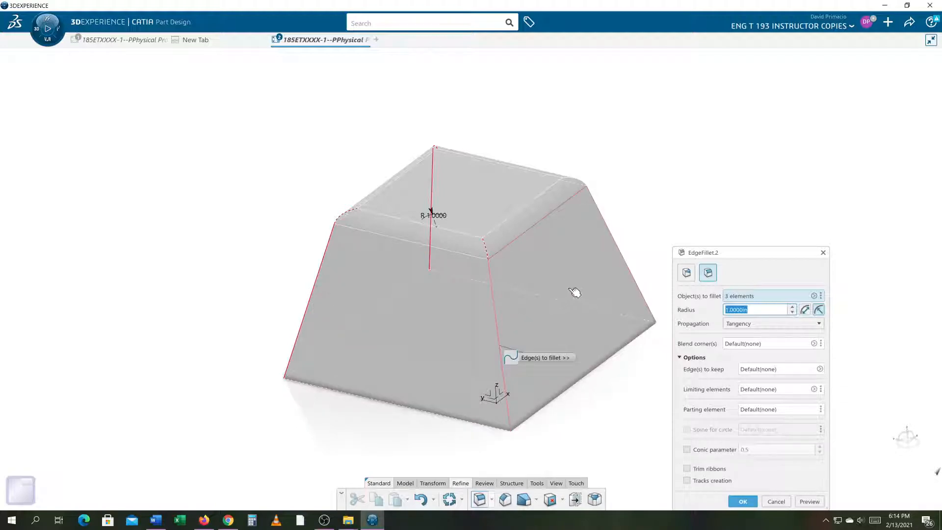
pyautogui.click(621, 249)
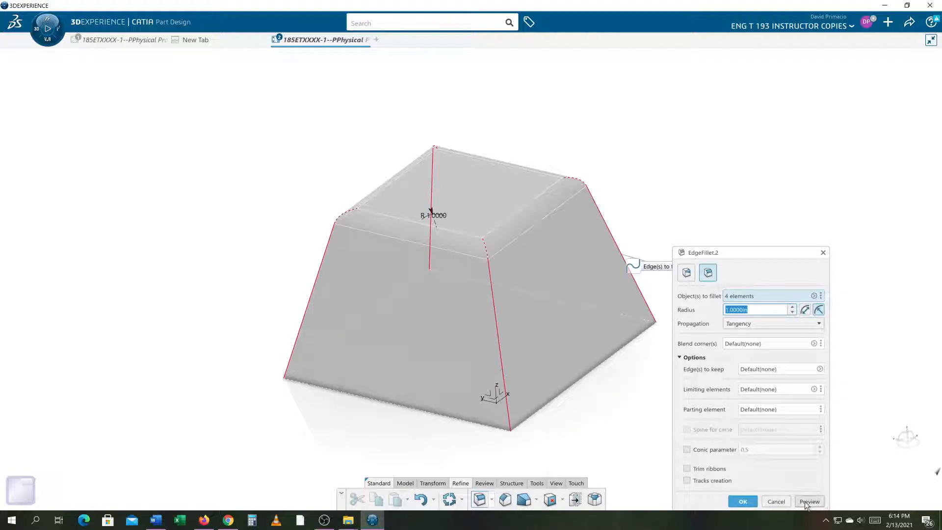
pyautogui.click(749, 500)
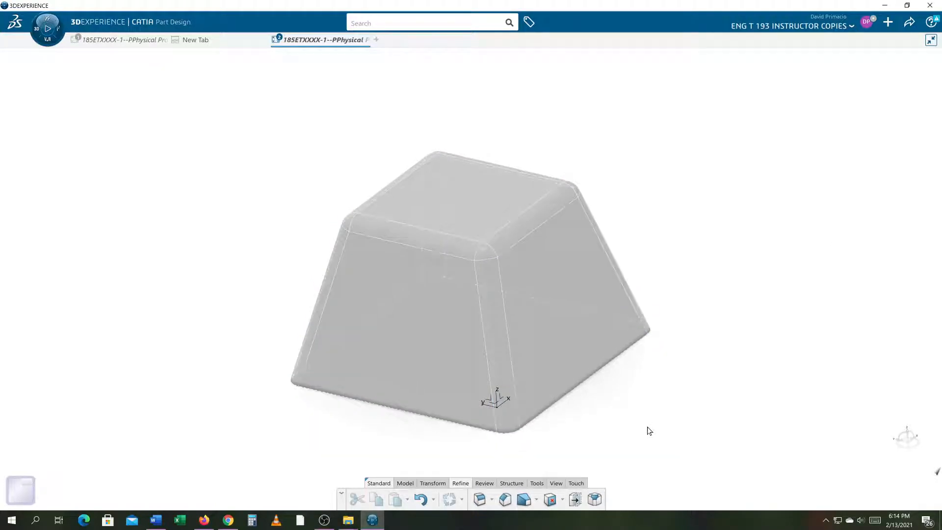
pyautogui.hotkey('ctrl', 'z')
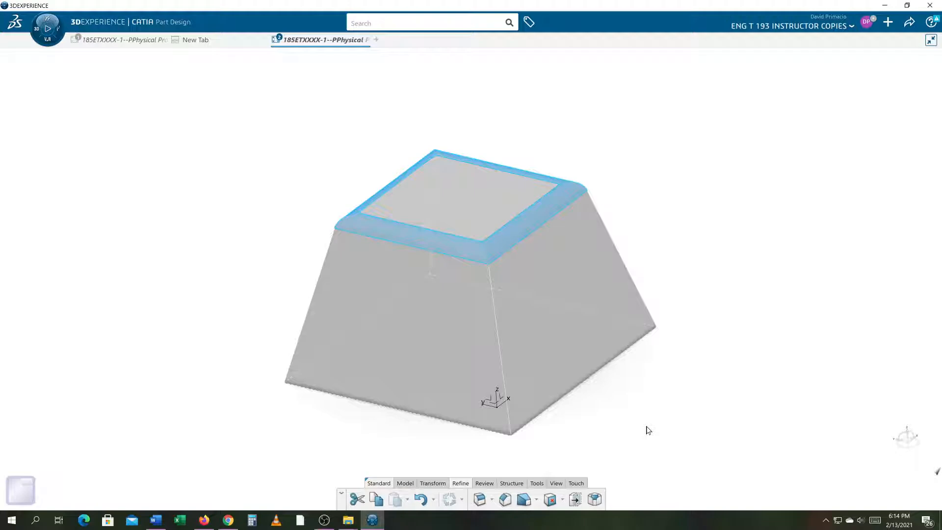
pyautogui.click(699, 426)
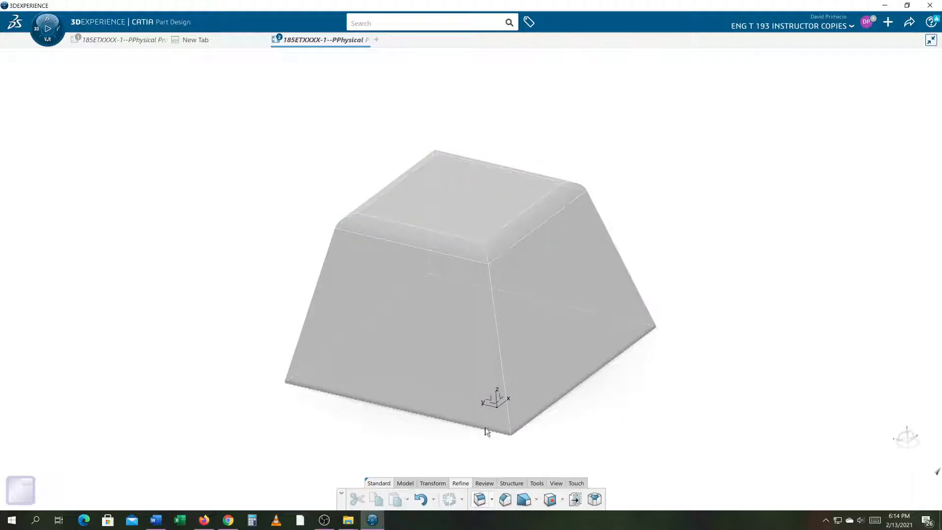
# Step: Fillet the block's four slanted corner edges with a 2 in radius and dismiss the warning
pyautogui.write('2')
pyautogui.click(435, 208)
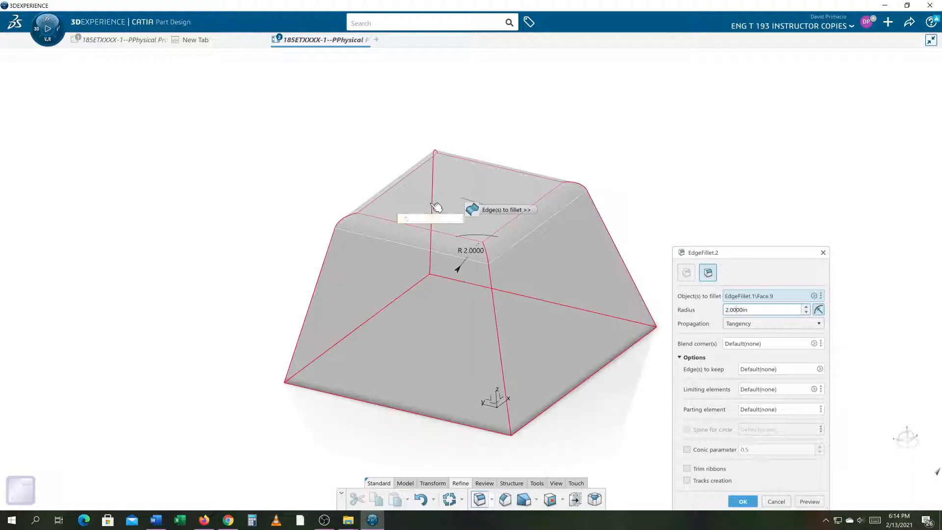
pyautogui.click(435, 208)
pyautogui.click(435, 205)
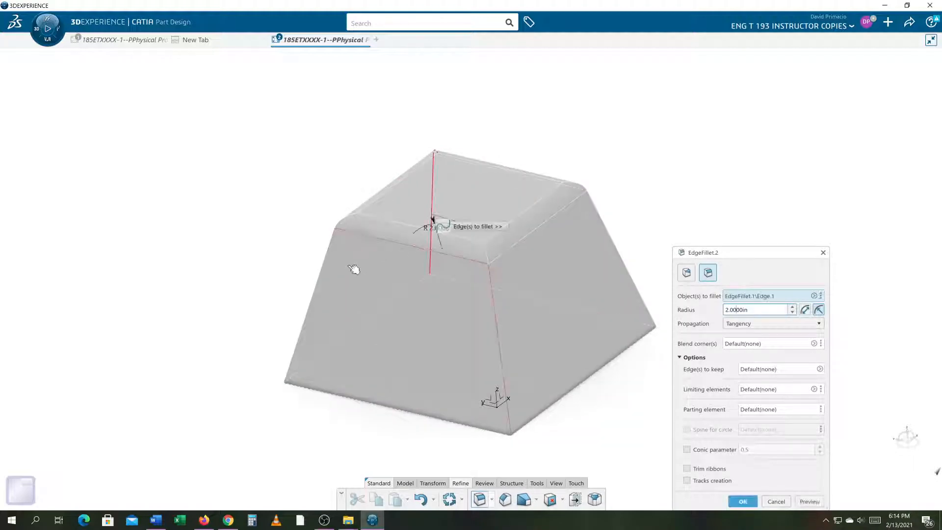
pyautogui.click(325, 292)
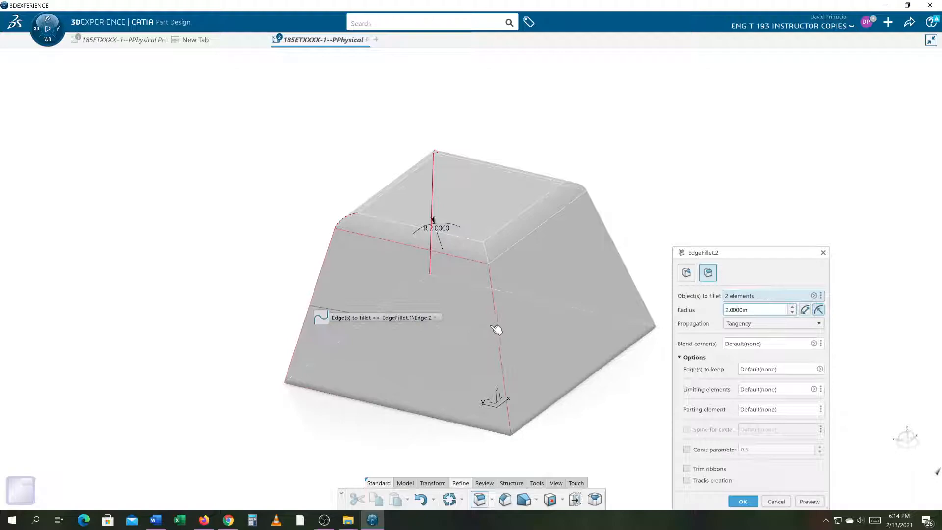
pyautogui.click(502, 326)
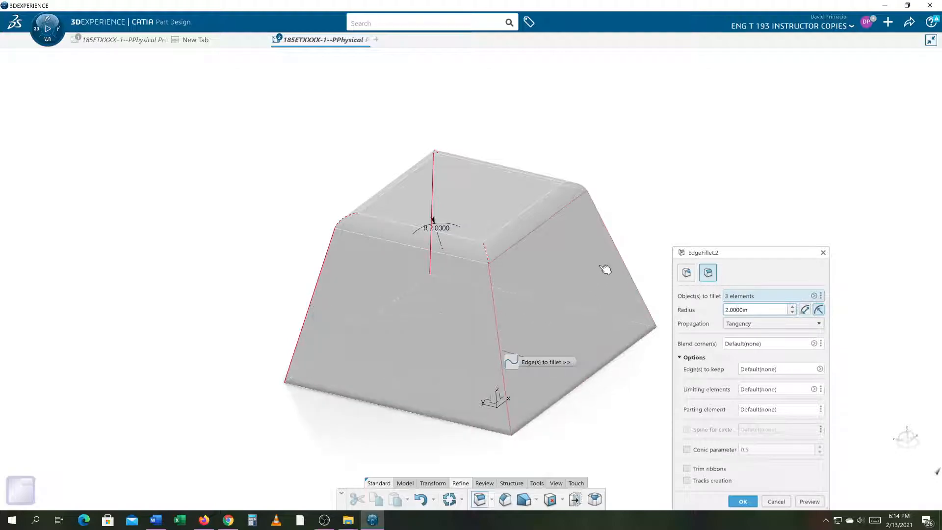
pyautogui.click(617, 243)
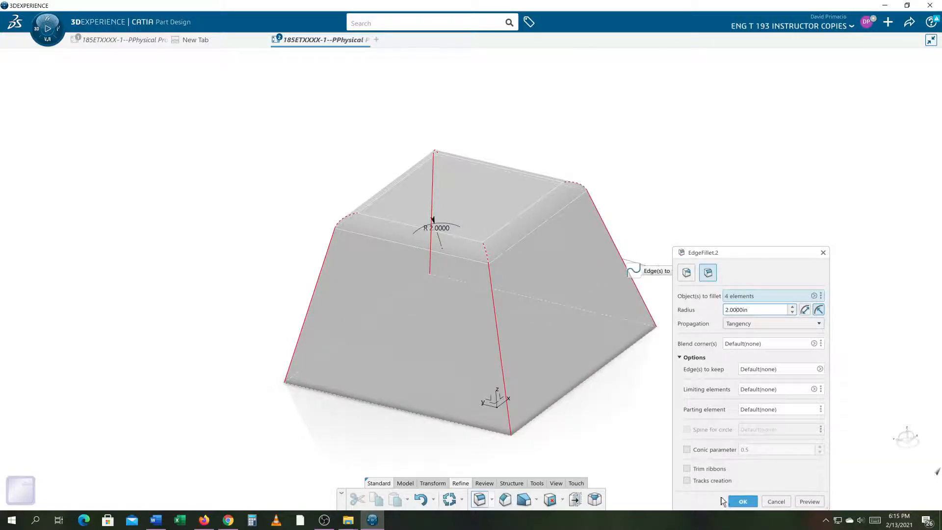
pyautogui.click(741, 501)
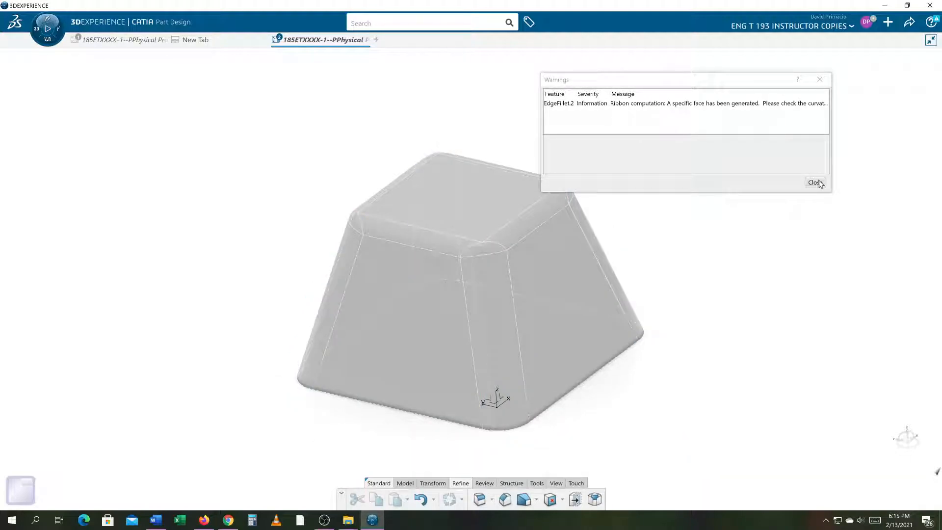
pyautogui.moveTo(801, 274); pyautogui.dragTo(778, 286, button='middle')
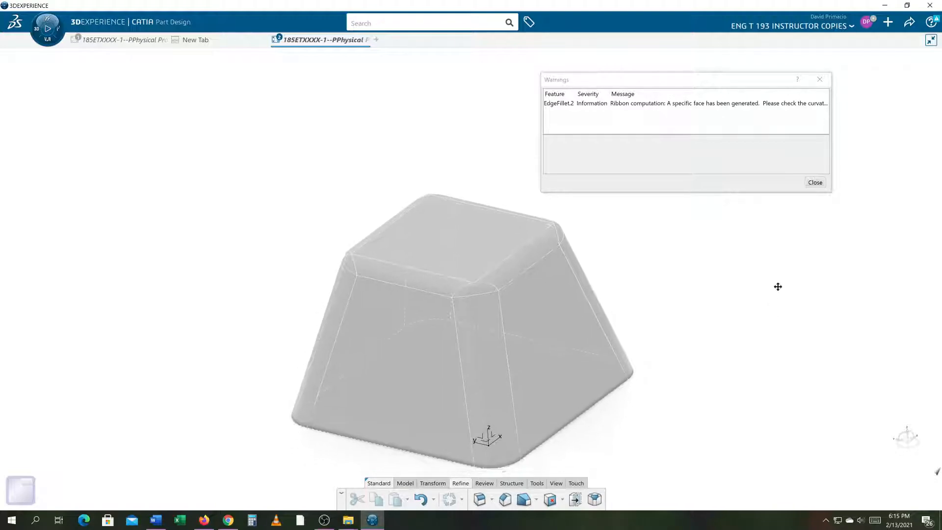
pyautogui.click(815, 182)
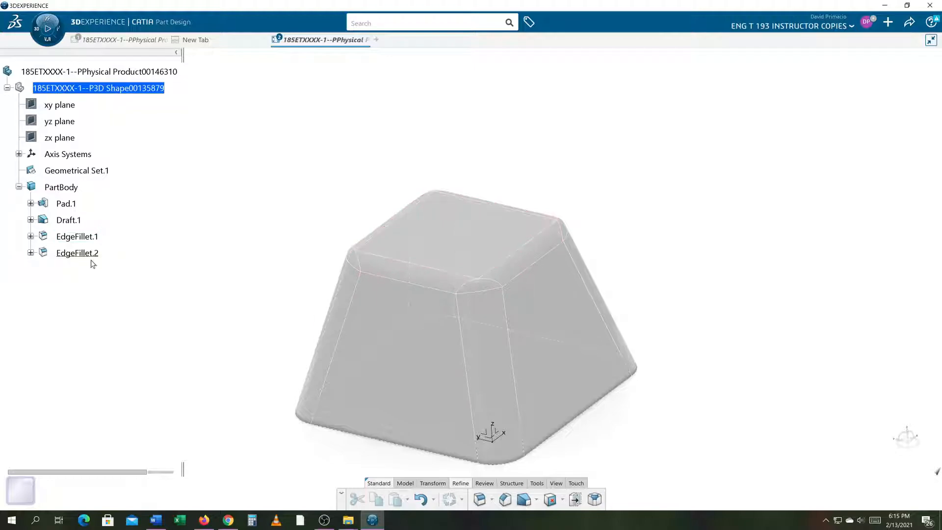
# Step: Reorder the part's features so that EdgeFillet.1 comes after EdgeFillet.2
pyautogui.click(87, 237)
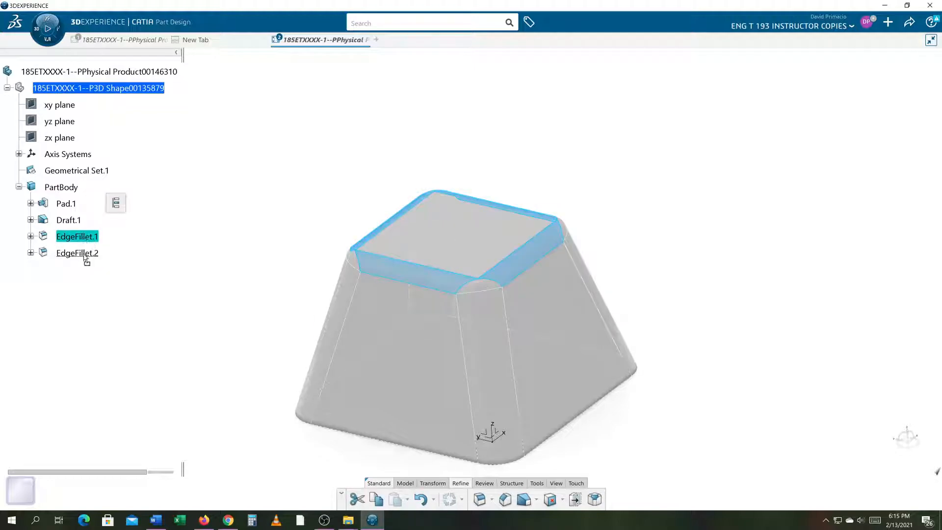
pyautogui.moveTo(86, 259); pyautogui.dragTo(87, 255)
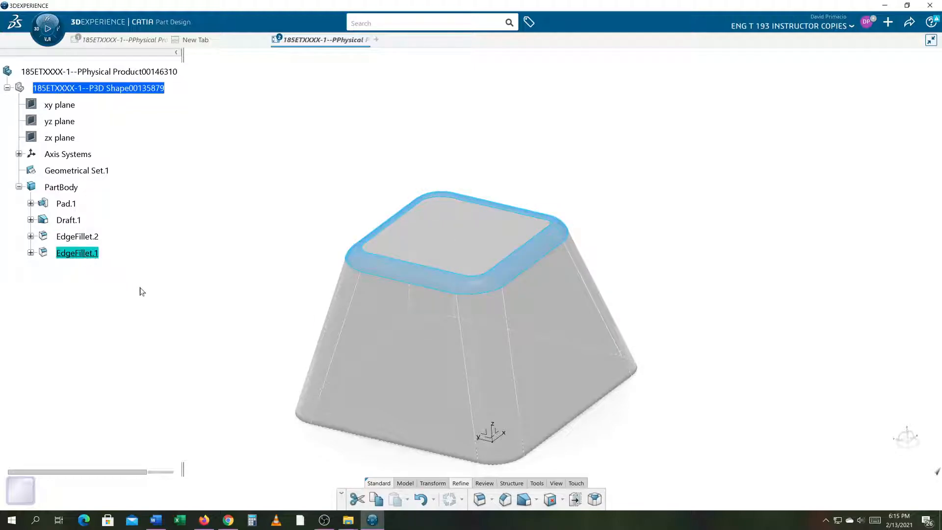
pyautogui.click(217, 286)
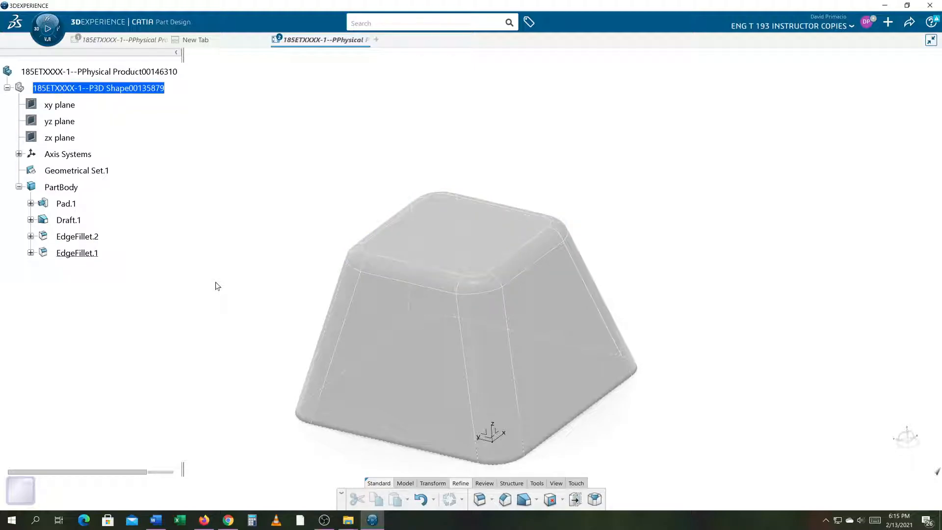
pyautogui.scroll(2, 243, 275)
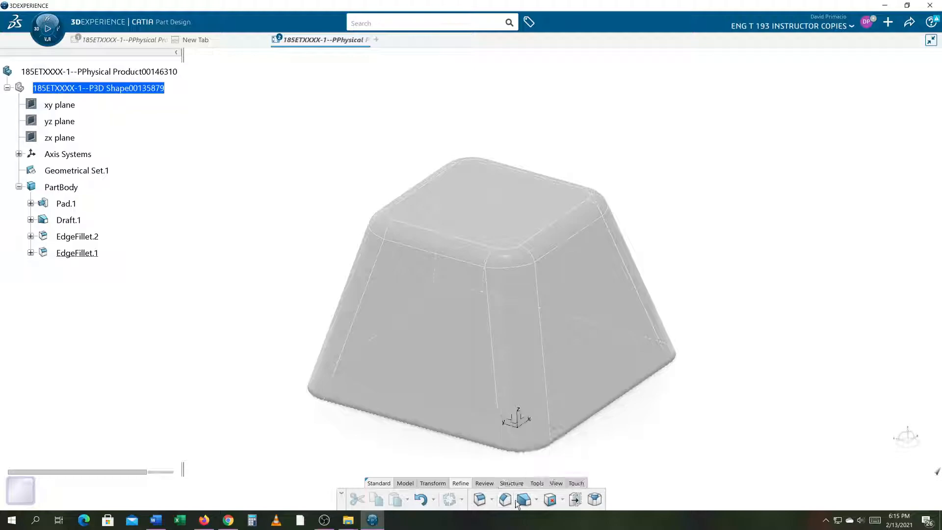
# Step: Shell the filleted block with its bottom face removed, setting a new inside thickness
pyautogui.click(404, 484)
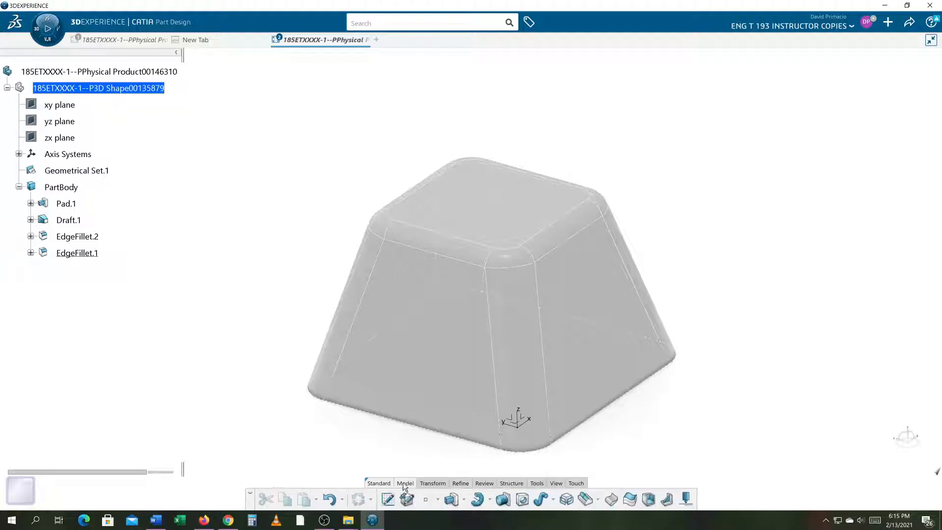
pyautogui.click(648, 499)
pyautogui.moveTo(389, 458); pyautogui.dragTo(458, 393, button='middle')
pyautogui.click(457, 415)
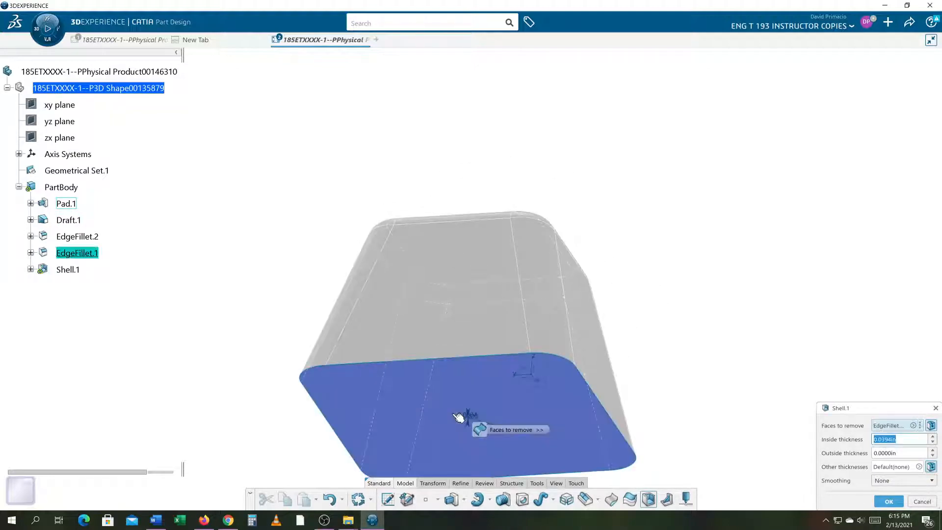
pyautogui.write('.')
pyautogui.press('Return')
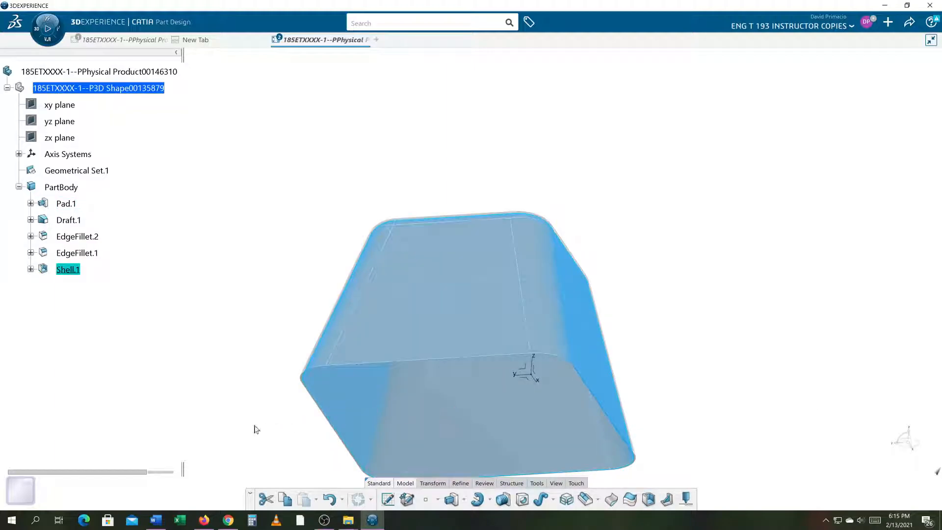
pyautogui.click(250, 417)
# Step: Reorder Shell.1 to directly after Draft.1, ahead of both edge fillets
pyautogui.moveTo(250, 417); pyautogui.dragTo(274, 428, button='middle')
pyautogui.moveTo(486, 427); pyautogui.dragTo(385, 475, button='middle')
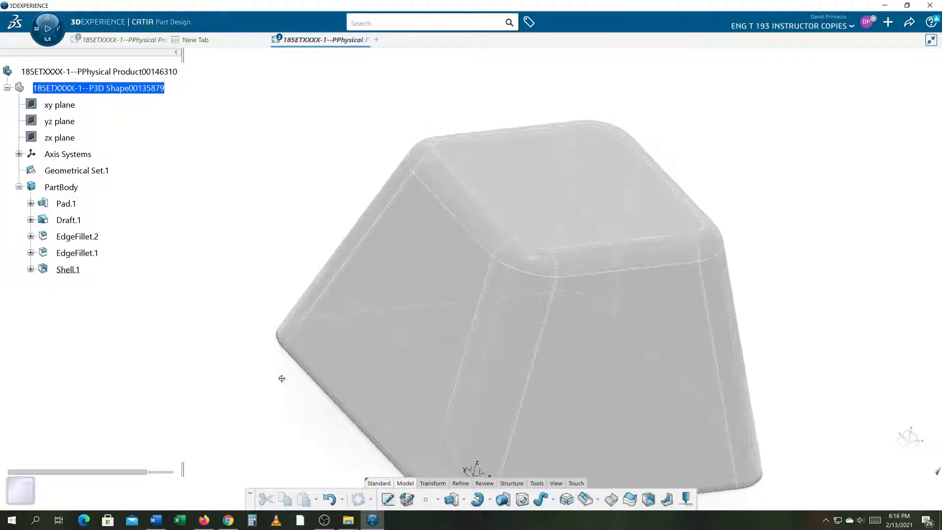
pyautogui.moveTo(287, 395); pyautogui.dragTo(343, 433, button='middle')
pyautogui.moveTo(271, 451); pyautogui.dragTo(273, 434, button='middle')
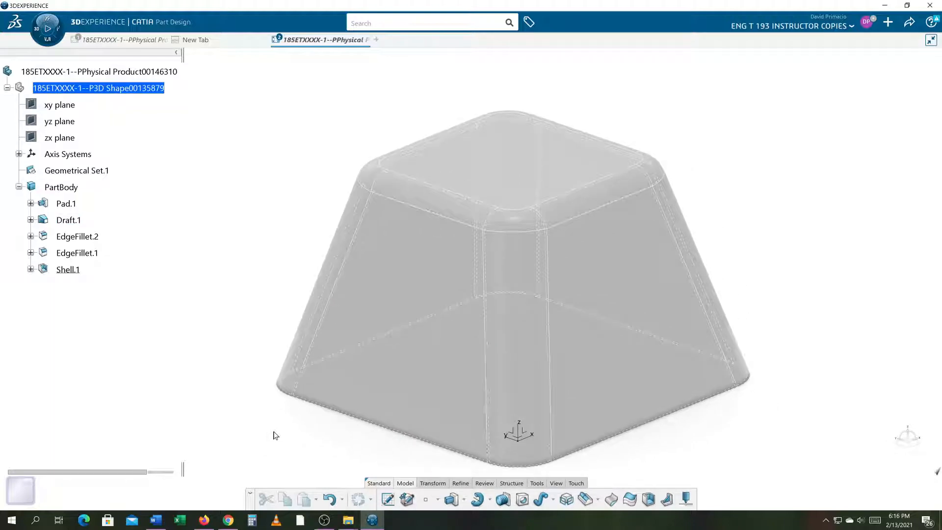
pyautogui.click(71, 269)
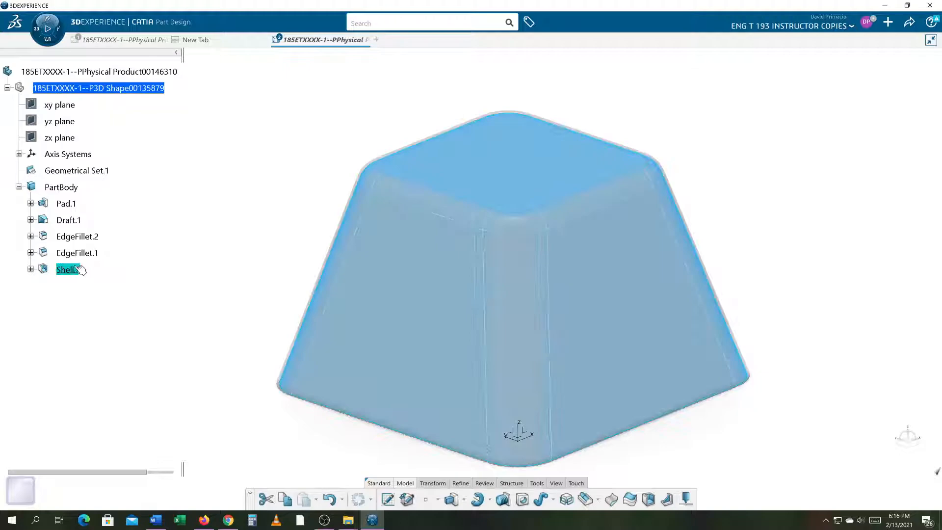
pyautogui.moveTo(72, 212); pyautogui.dragTo(71, 221)
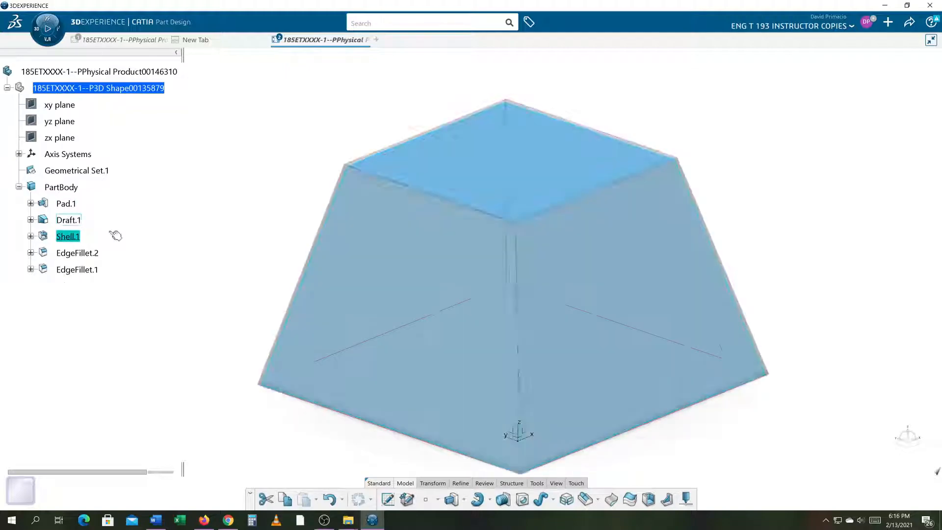
pyautogui.click(213, 253)
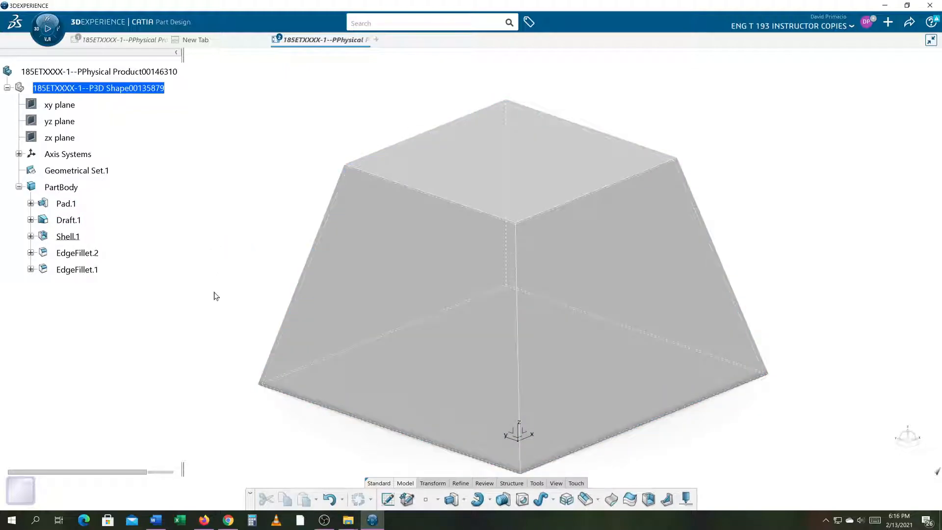
# Step: Define EdgeFillet.2 as the in-work object and inspect the shelled block's corners from different sides
pyautogui.moveTo(336, 438); pyautogui.dragTo(267, 408, button='middle')
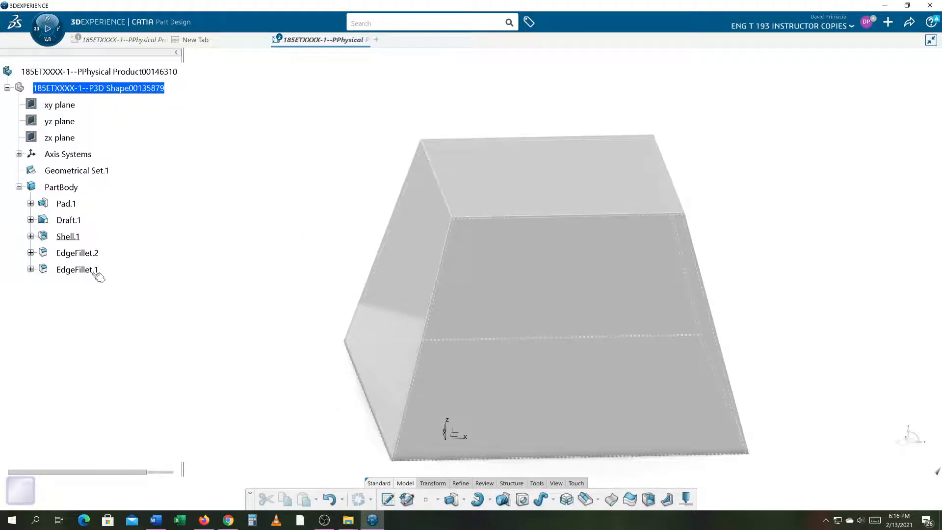
pyautogui.rightClick(91, 253)
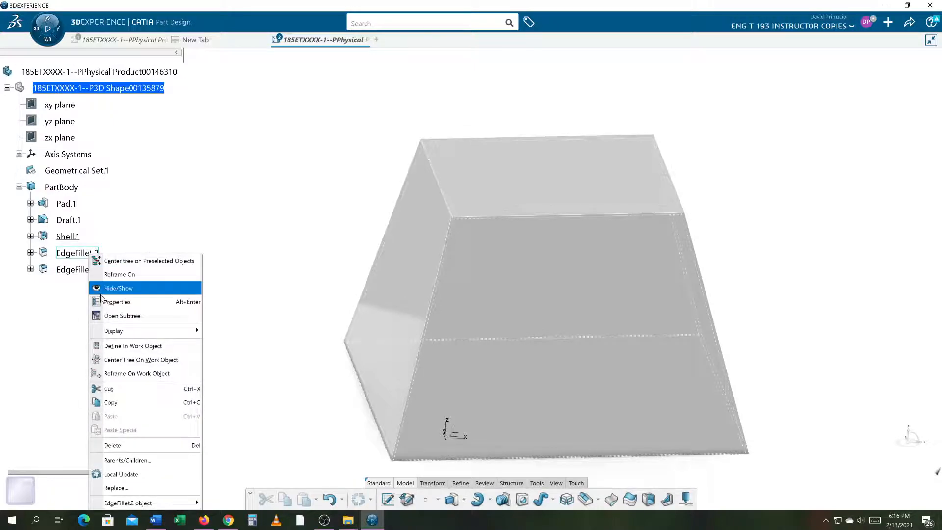
pyautogui.click(109, 336)
pyautogui.click(107, 346)
pyautogui.click(217, 342)
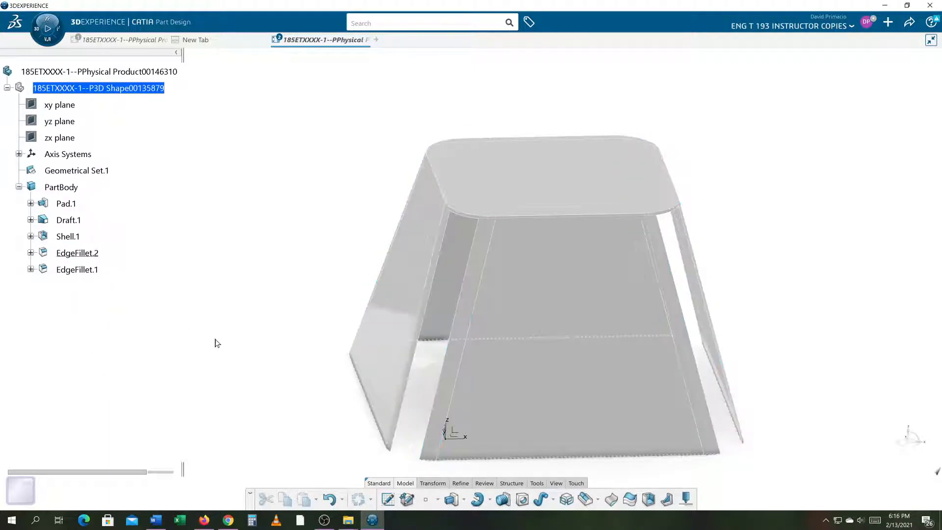
pyautogui.moveTo(247, 349); pyautogui.dragTo(410, 257, button='middle')
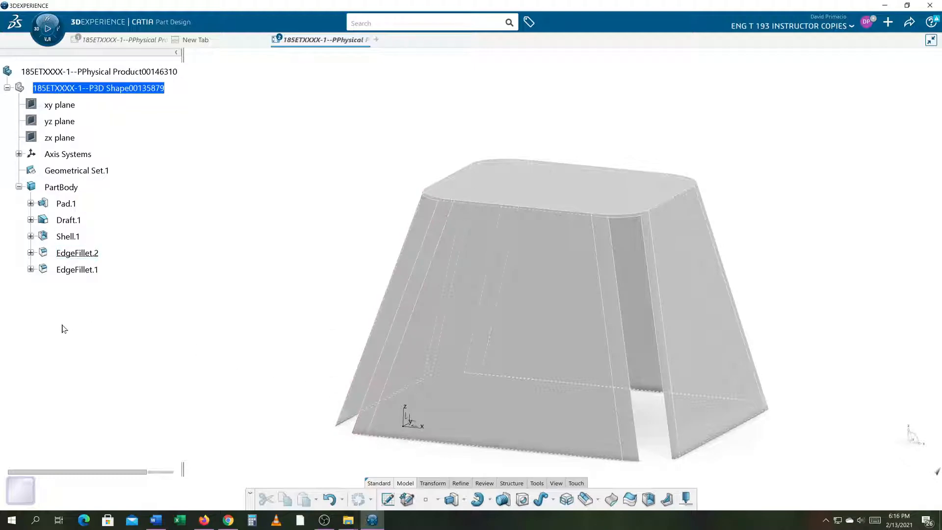
# Step: Reorder Shell.1 so that it comes directly after EdgeFillet.2, and inspect the shelled interior from below
pyautogui.click(74, 238)
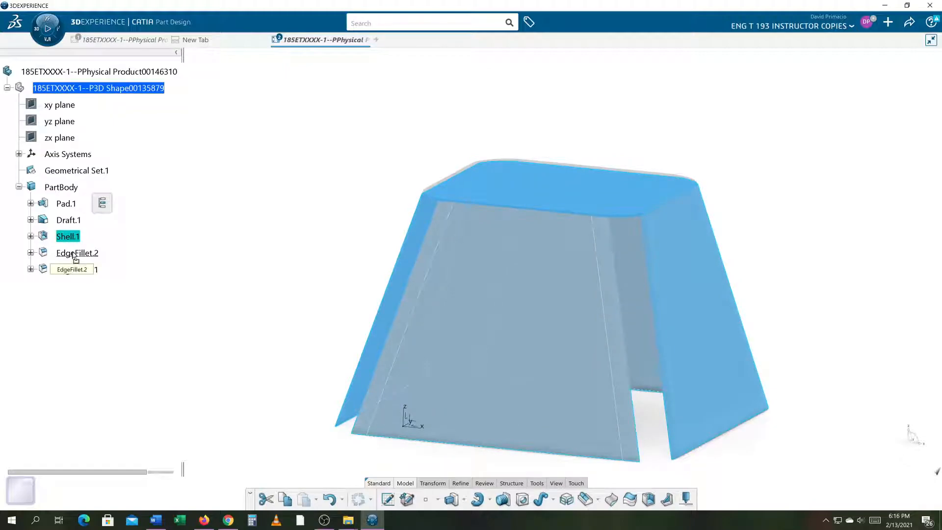
pyautogui.moveTo(73, 255); pyautogui.dragTo(75, 253)
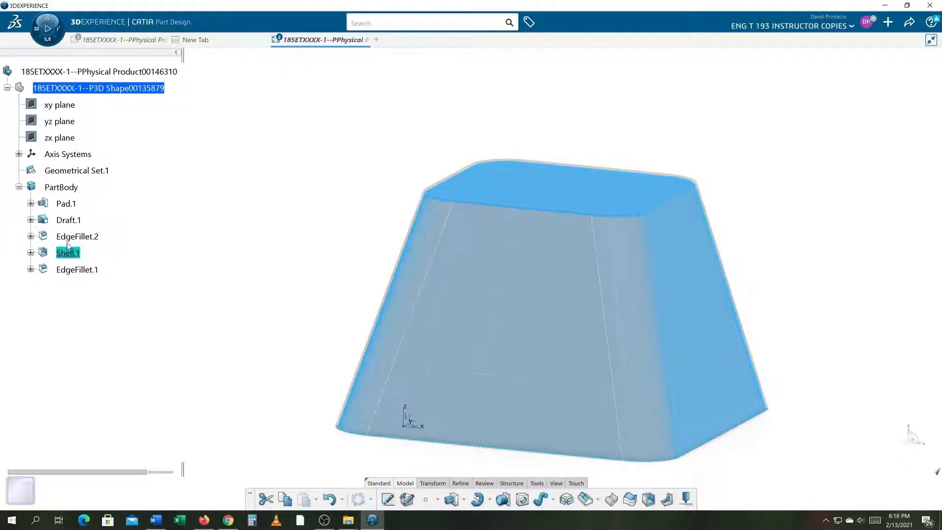
pyautogui.click(286, 343)
pyautogui.moveTo(328, 383); pyautogui.dragTo(405, 180, button='middle')
pyautogui.moveTo(226, 290); pyautogui.dragTo(259, 245, button='middle')
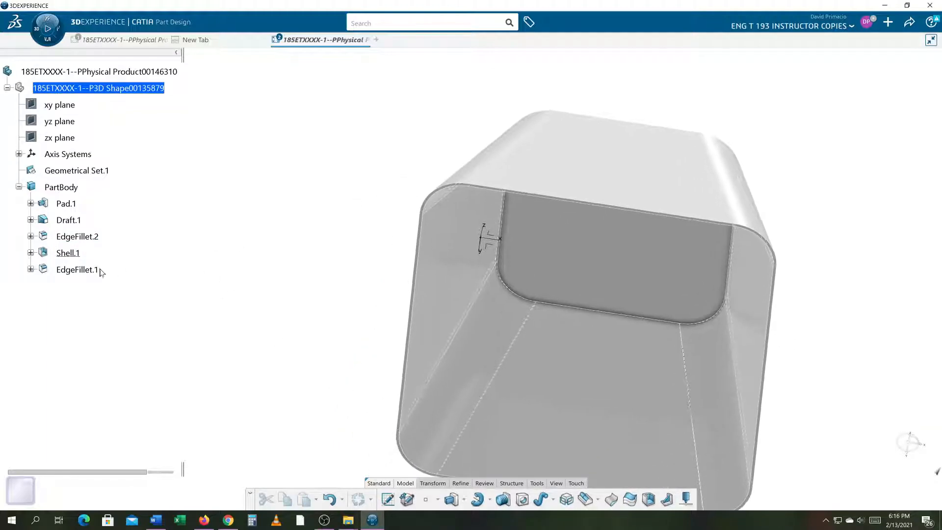
# Step: Reorder Shell.1 to after EdgeFillet.1 at the end of the PartBody, and inspect the filleted part from several sides
pyautogui.rightClick(78, 273)
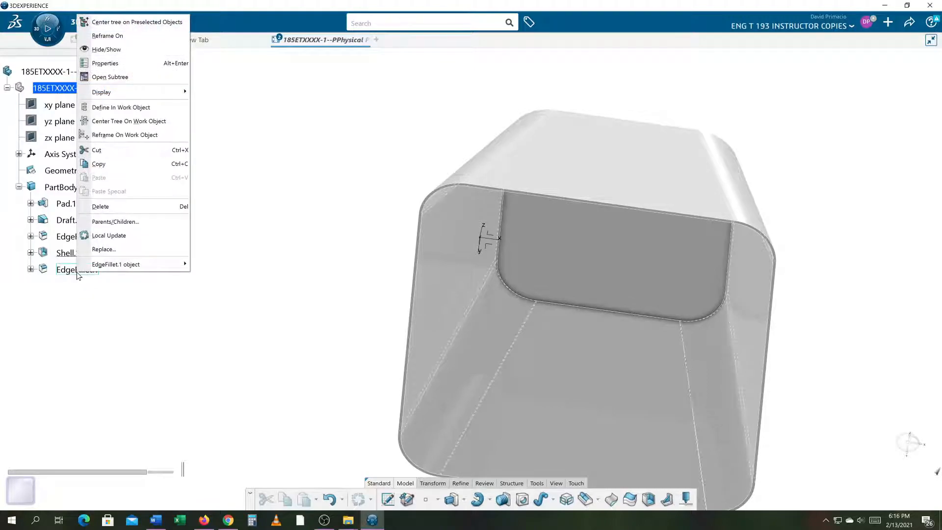
pyautogui.click(163, 331)
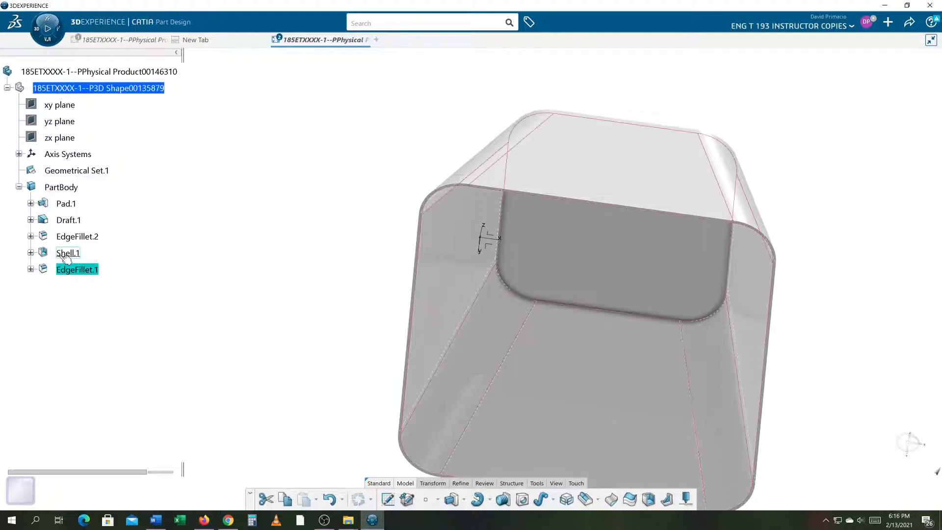
pyautogui.click(64, 253)
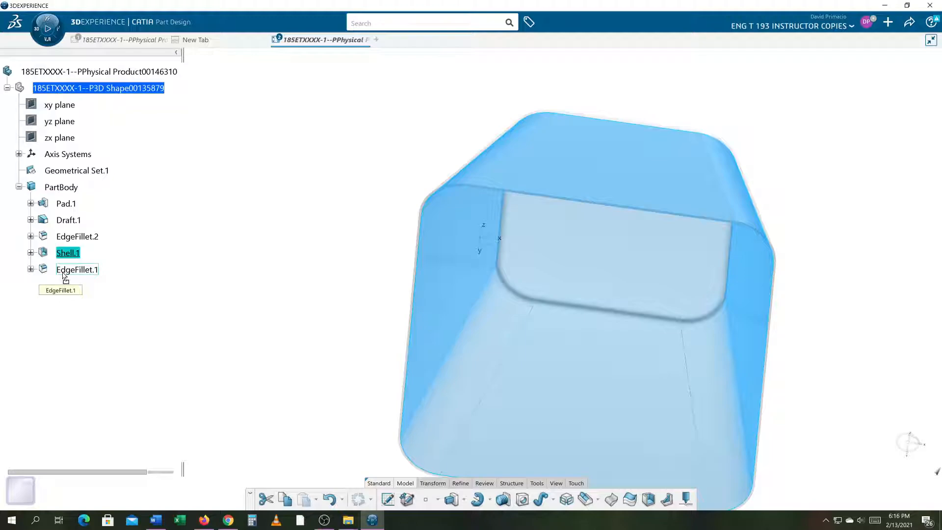
pyautogui.moveTo(65, 277); pyautogui.dragTo(66, 275)
pyautogui.click(289, 270)
pyautogui.moveTo(328, 264); pyautogui.dragTo(354, 447, button='middle')
pyautogui.moveTo(696, 328); pyautogui.dragTo(373, 461, button='middle')
pyautogui.moveTo(301, 430); pyautogui.dragTo(414, 361, button='middle')
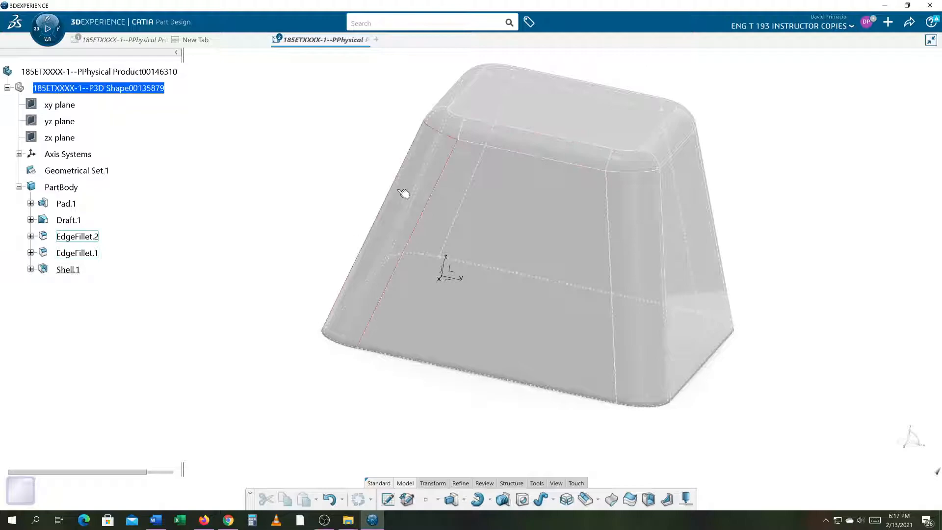
pyautogui.moveTo(363, 374); pyautogui.dragTo(395, 415, button='middle')
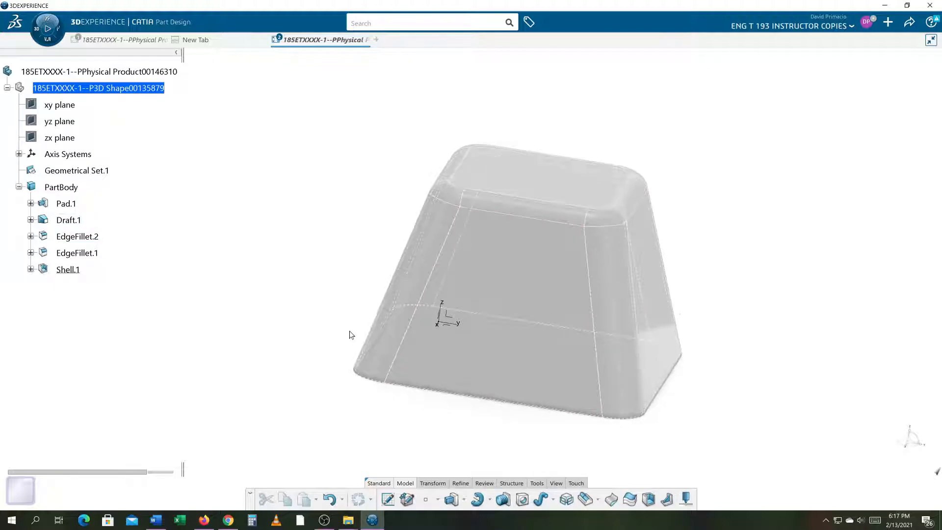
pyautogui.moveTo(371, 430); pyautogui.dragTo(412, 450, button='middle')
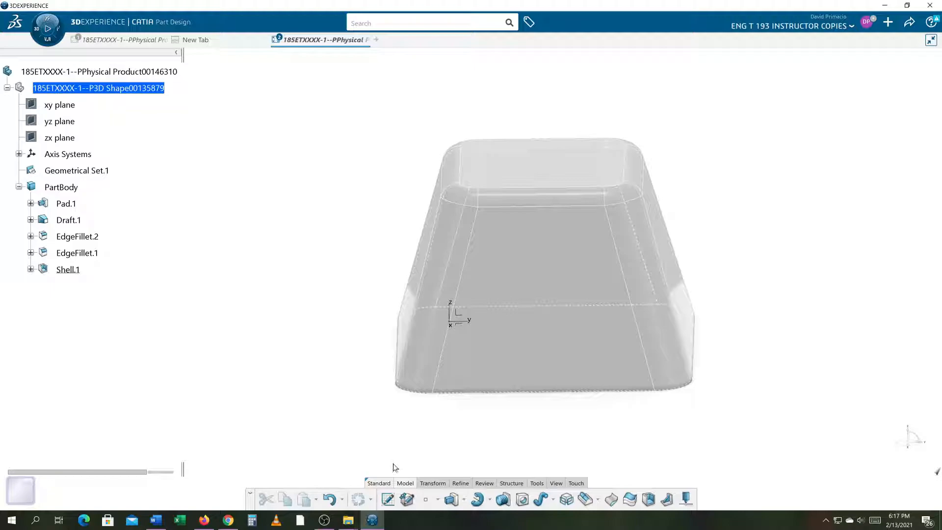
# Step: Define EdgeFillet.1 as the in-work object and check the block's underside with the shell left out
pyautogui.click(523, 500)
pyautogui.rightClick(67, 253)
pyautogui.click(98, 342)
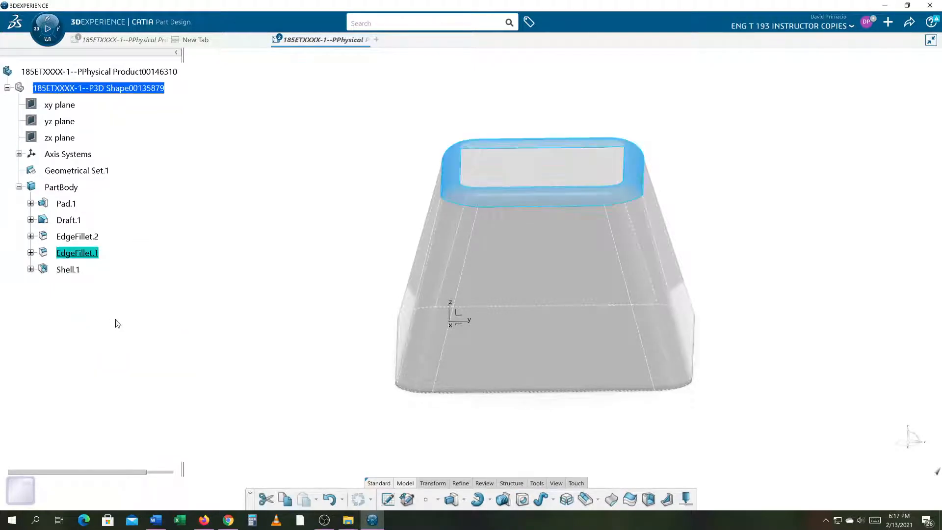
pyautogui.click(101, 292)
pyautogui.moveTo(392, 379); pyautogui.dragTo(543, 223, button='middle')
pyautogui.click(541, 225)
pyautogui.moveTo(470, 281); pyautogui.dragTo(536, 465, button='middle')
pyautogui.moveTo(408, 385); pyautogui.dragTo(470, 461, button='middle')
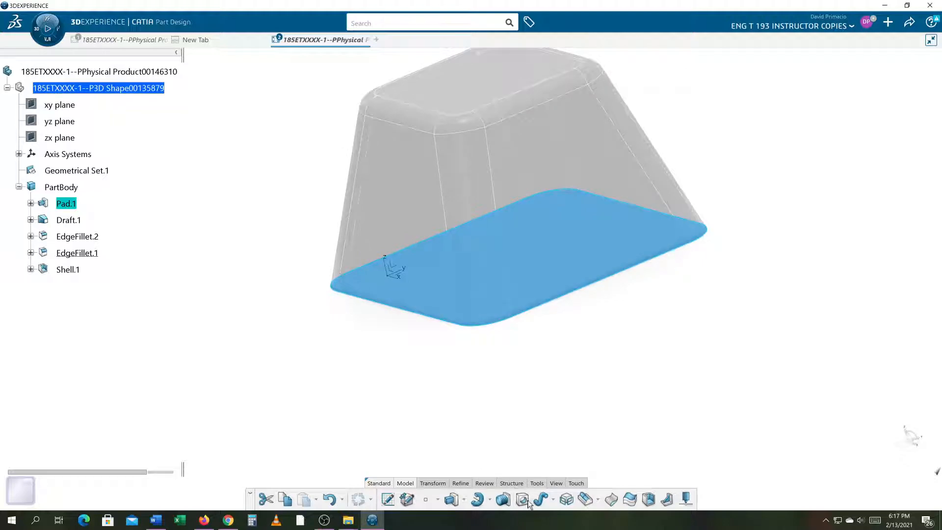
pyautogui.click(567, 424)
# Step: Place a hole near the centre of the block's top face in the top view and preview it with a 3 in main diameter
pyautogui.click(521, 501)
pyautogui.moveTo(531, 375); pyautogui.dragTo(530, 473, button='middle')
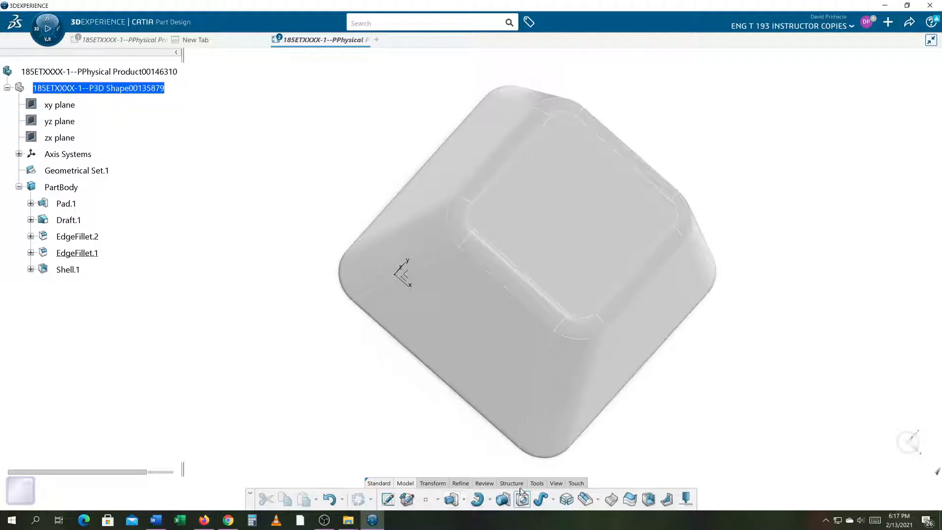
pyautogui.click(550, 485)
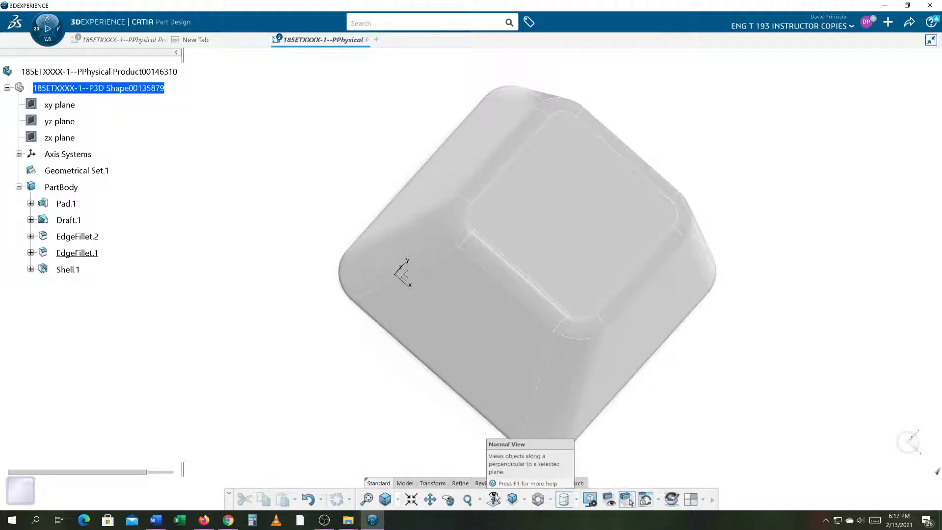
pyautogui.click(524, 500)
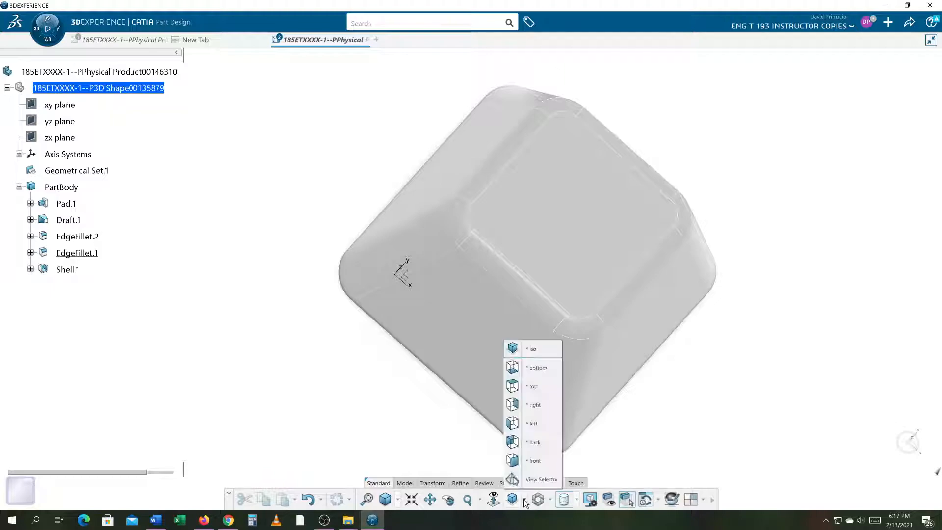
pyautogui.click(534, 389)
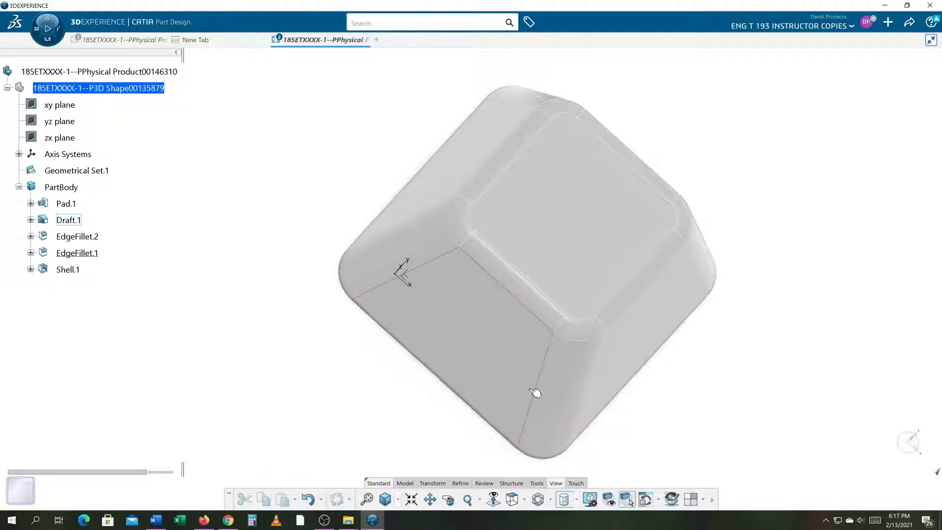
pyautogui.scroll(4, 711, 309)
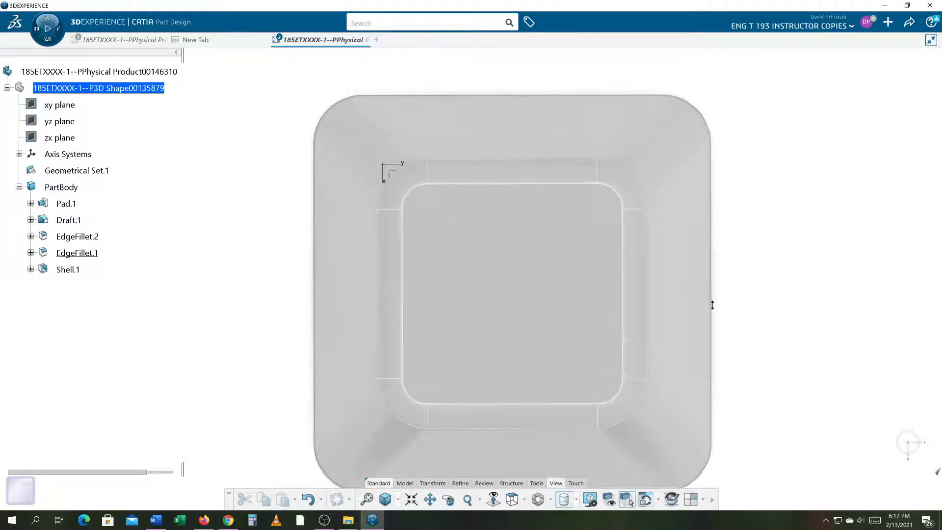
pyautogui.click(519, 298)
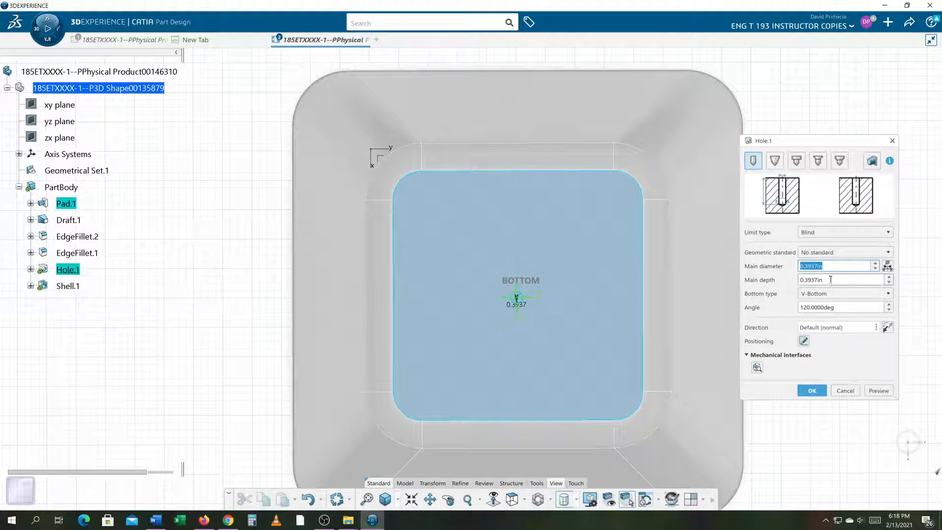
pyautogui.write('3')
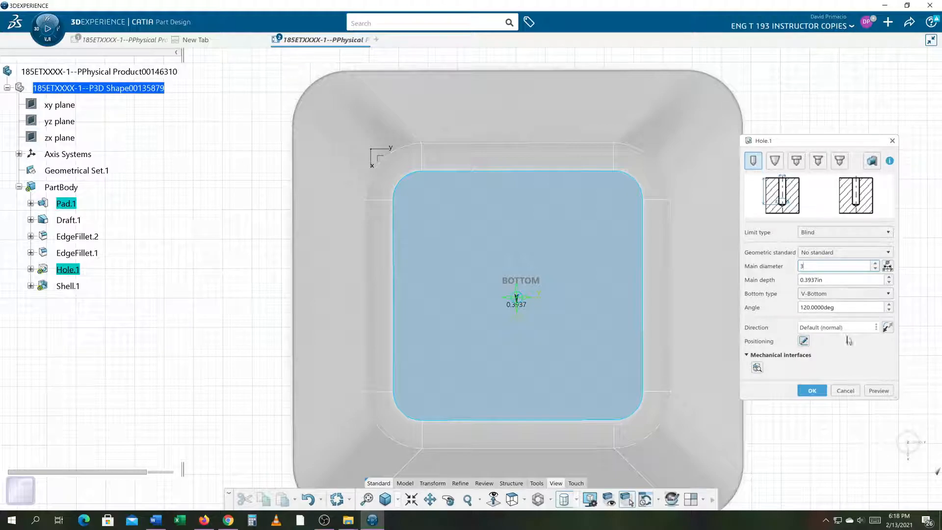
pyautogui.click(878, 391)
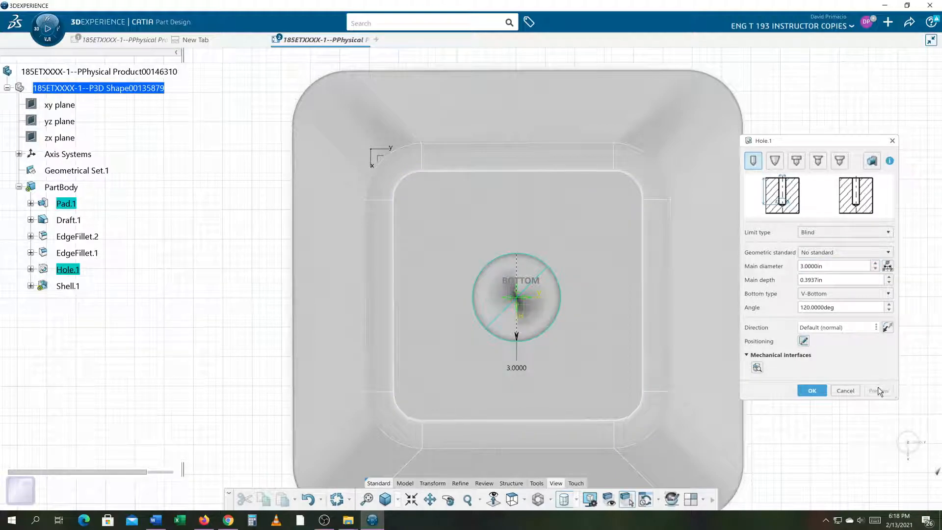
# Step: Set the hole's limit type to Up To Last and its main diameter to 5 in, and create the hole
pyautogui.click(812, 295)
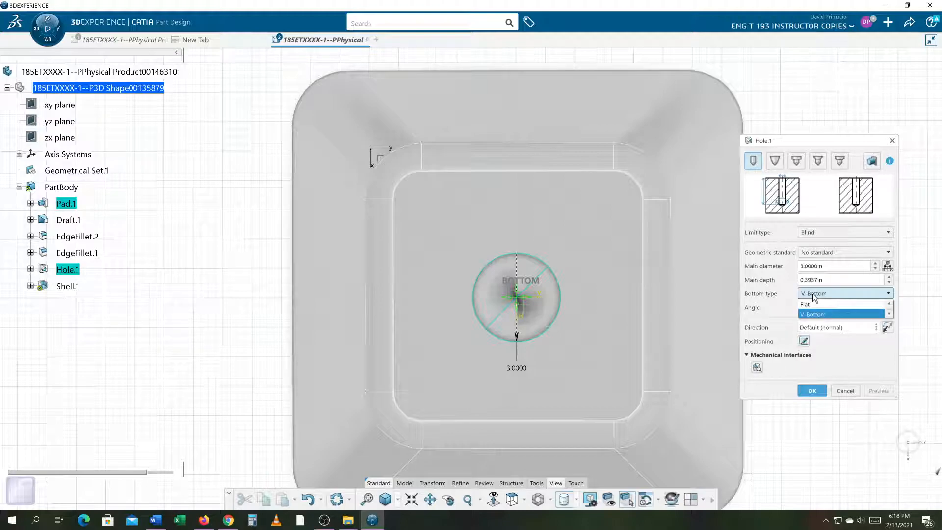
pyautogui.click(813, 254)
pyautogui.click(813, 252)
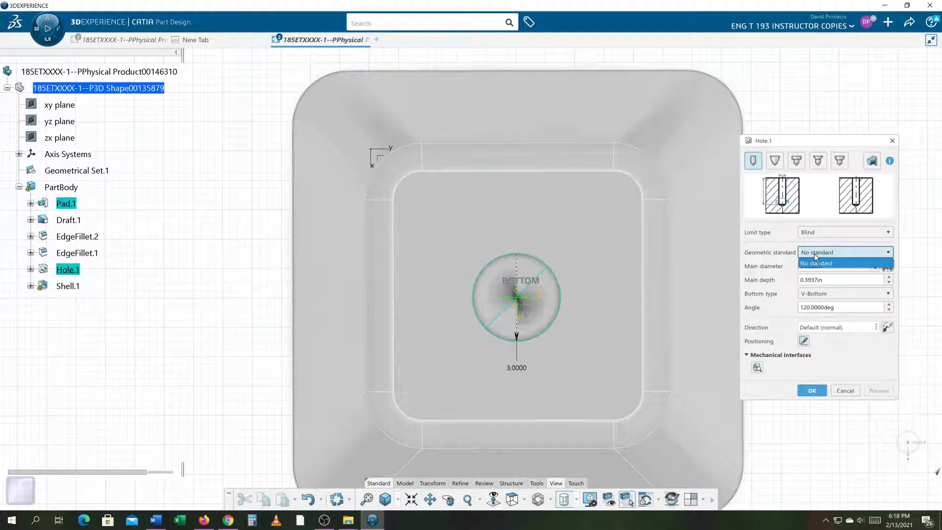
pyautogui.click(814, 252)
pyautogui.click(814, 234)
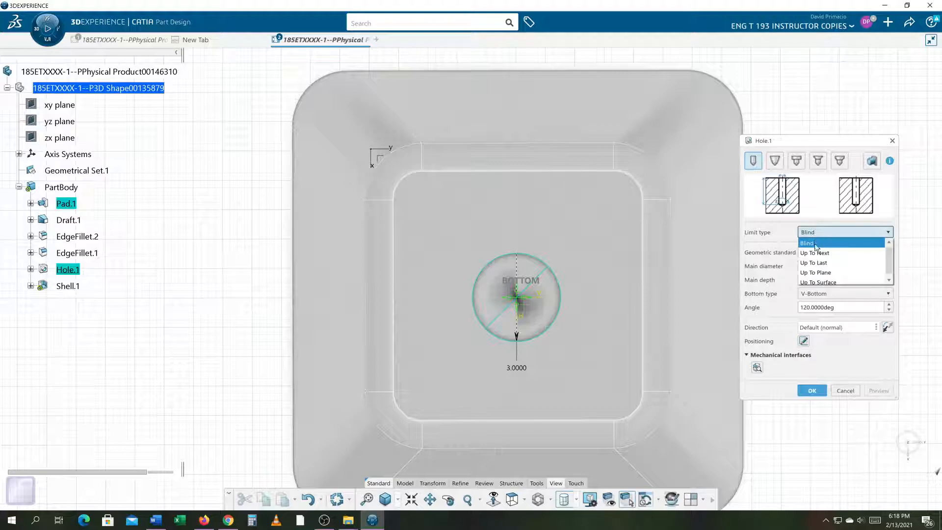
pyautogui.click(812, 266)
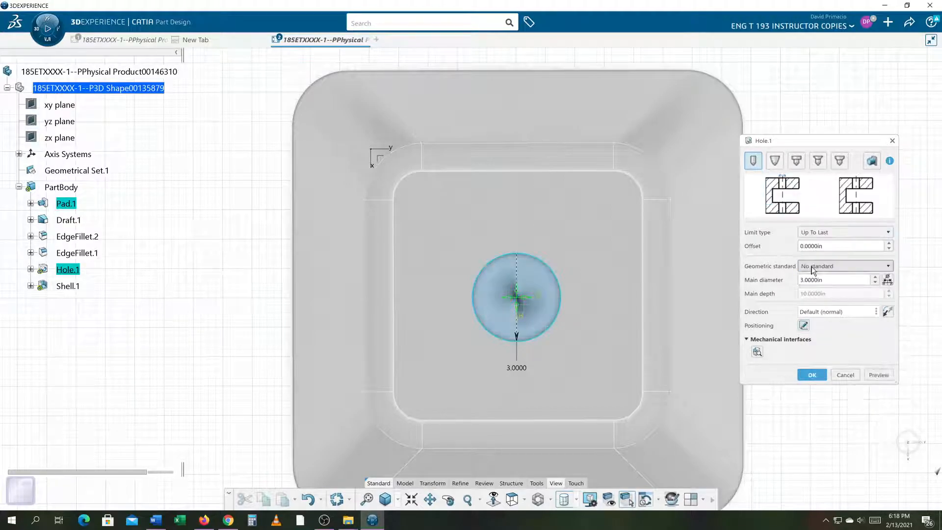
pyautogui.doubleClick(813, 280)
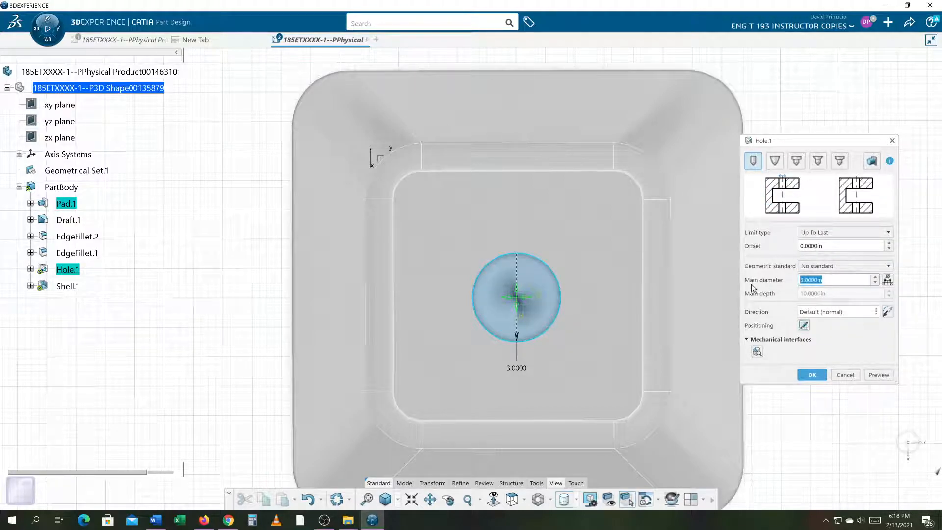
pyautogui.write('5')
pyautogui.click(870, 376)
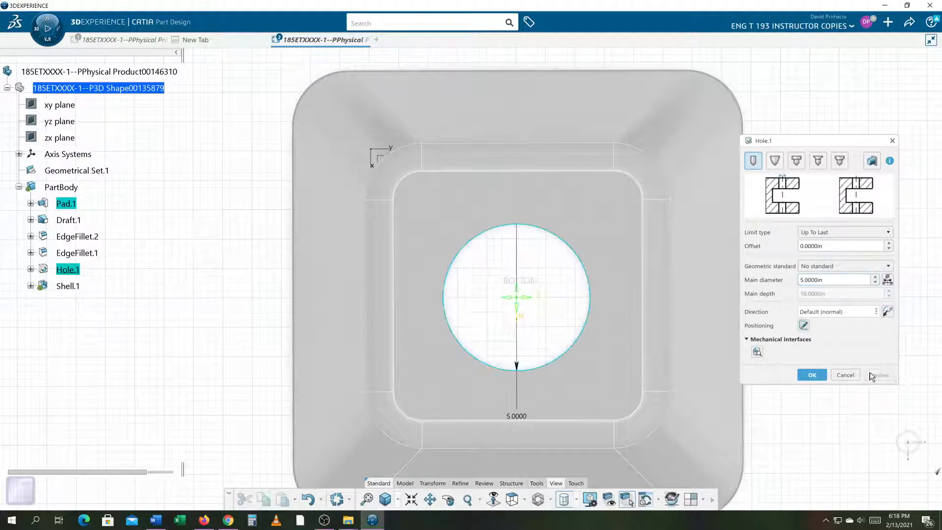
pyautogui.click(815, 378)
# Step: Define Shell.1 as the in-work object and inspect the cylindrical wall around the hole from below
pyautogui.moveTo(793, 376); pyautogui.dragTo(795, 430, button='middle')
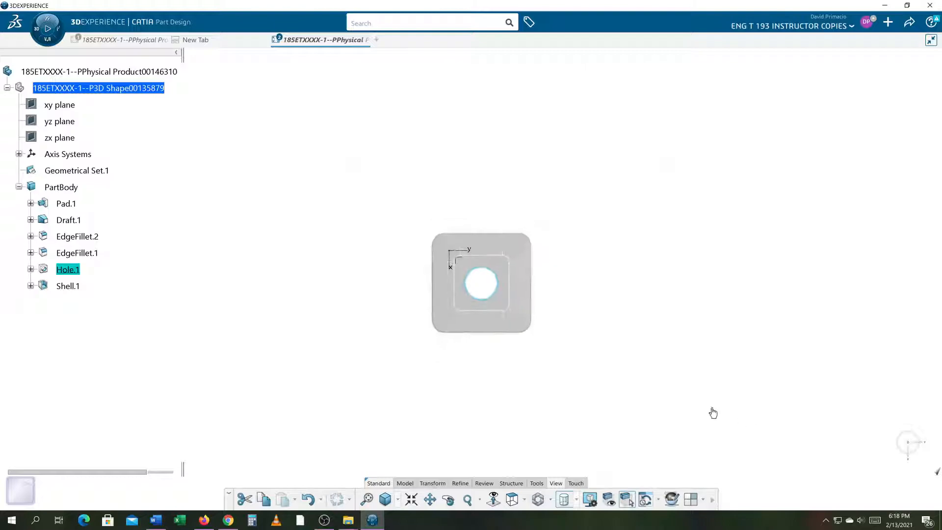
pyautogui.moveTo(492, 410); pyautogui.dragTo(637, 371, button='middle')
pyautogui.click(562, 332)
pyautogui.scroll(5, 633, 353)
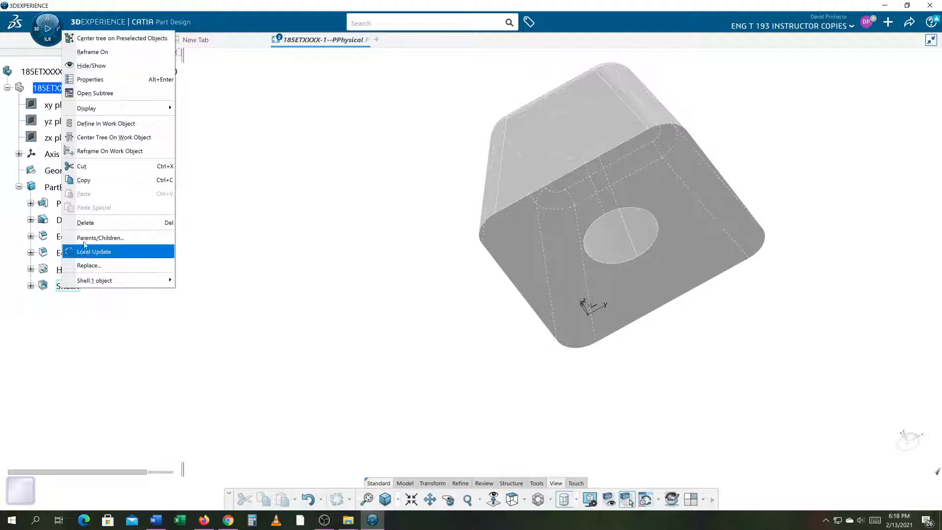
pyautogui.click(113, 122)
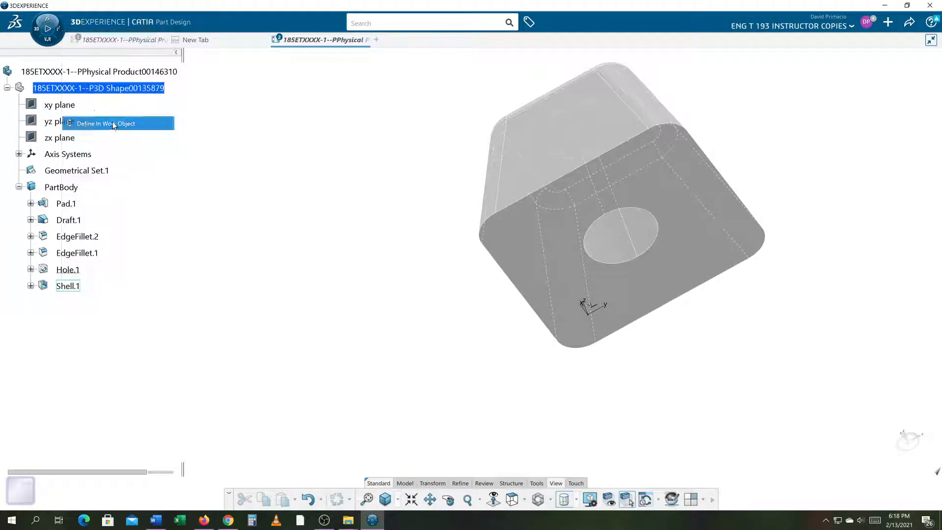
pyautogui.moveTo(565, 396); pyautogui.dragTo(538, 391, button='middle')
pyautogui.moveTo(482, 427); pyautogui.dragTo(484, 414, button='middle')
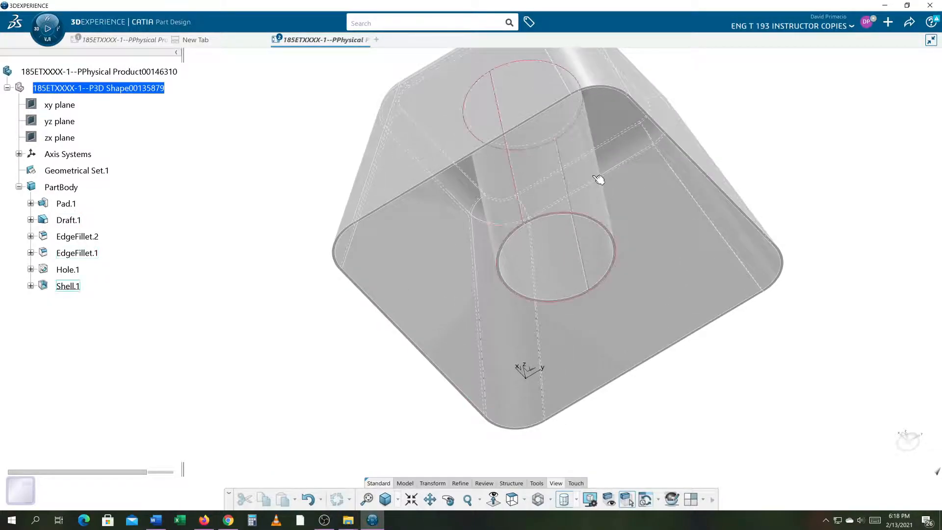
pyautogui.click(535, 188)
pyautogui.moveTo(618, 360); pyautogui.dragTo(598, 407, button='middle')
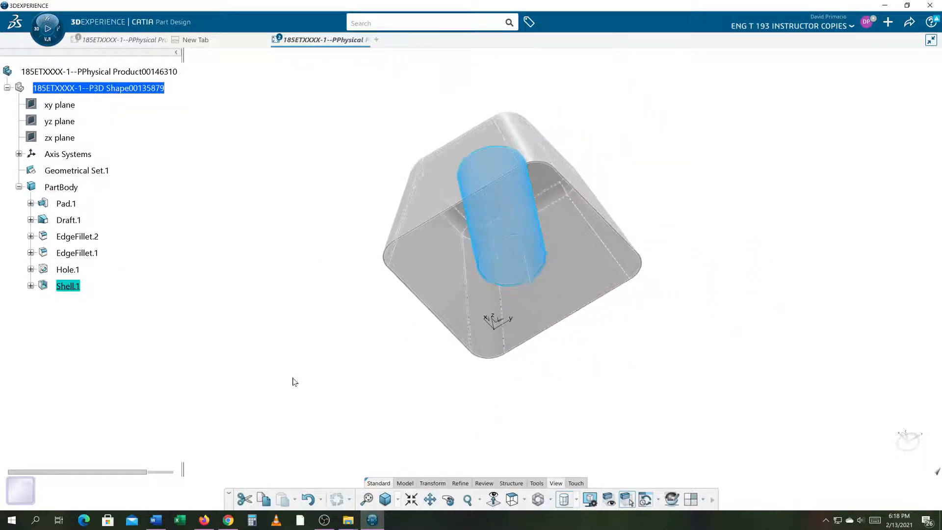
pyautogui.moveTo(257, 317); pyautogui.dragTo(260, 356, button='middle')
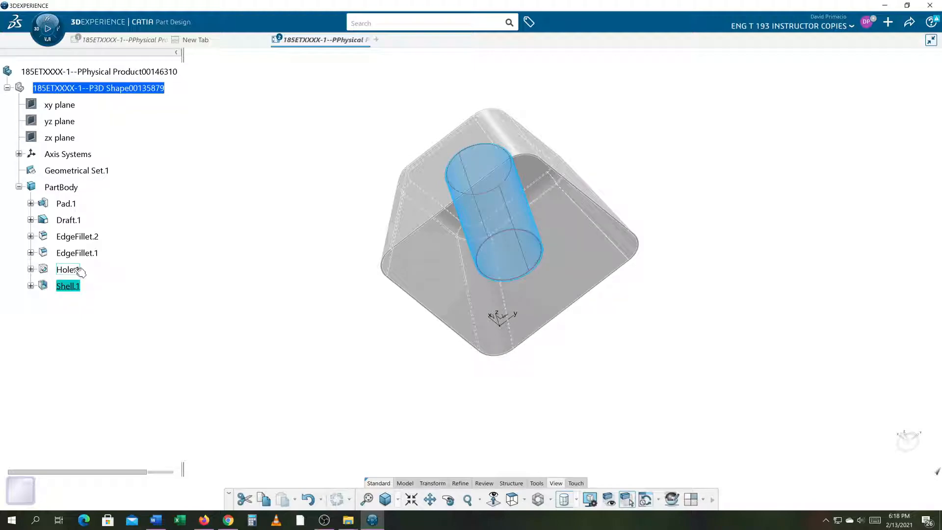
# Step: Reorder Hole.1 to after Shell.1, and inspect the opening in the part from below and above
pyautogui.click(78, 271)
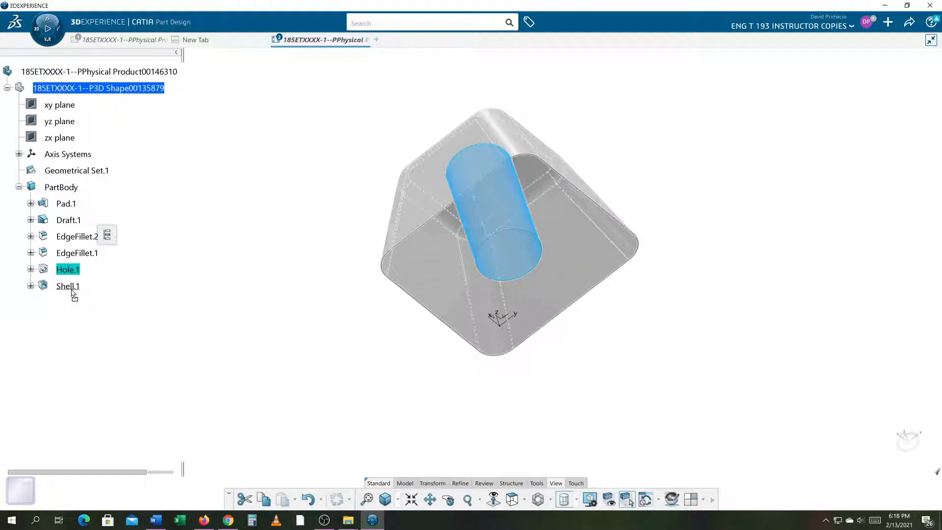
pyautogui.moveTo(69, 293); pyautogui.dragTo(73, 288)
pyautogui.click(253, 336)
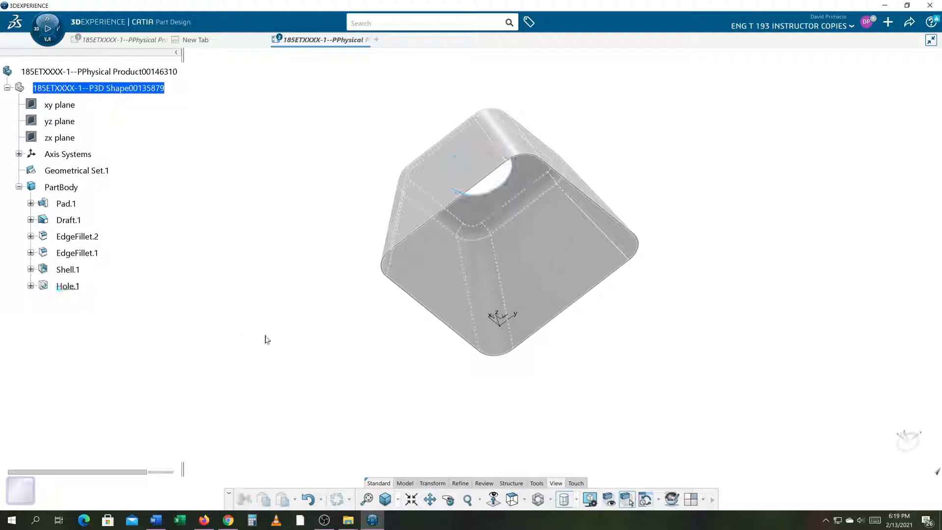
pyautogui.moveTo(490, 368); pyautogui.dragTo(444, 250, button='middle')
pyautogui.moveTo(450, 437); pyautogui.dragTo(509, 399, button='middle')
pyautogui.moveTo(628, 444); pyautogui.dragTo(552, 446, button='middle')
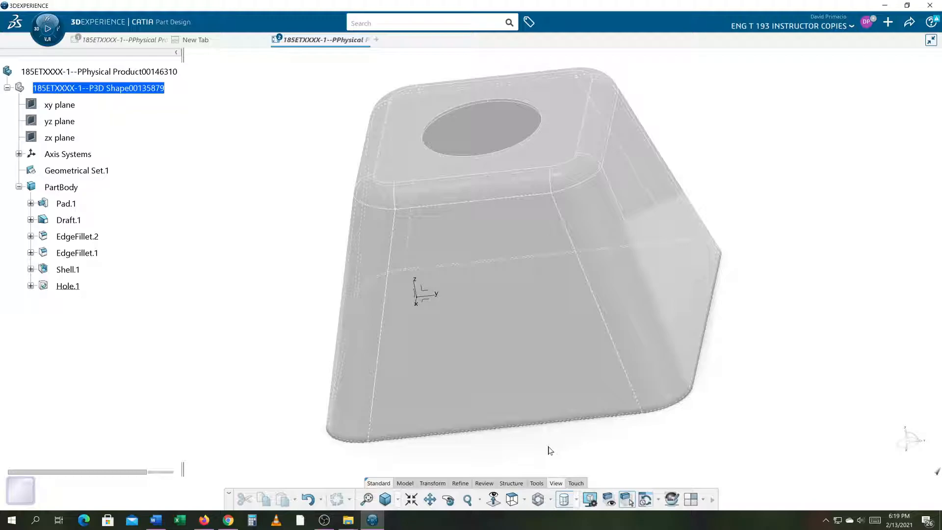
# Step: Switch to the Word document "MODEL vs SKETCHBASED Features Part 3"
pyautogui.hotkey('alt', 'Tab')
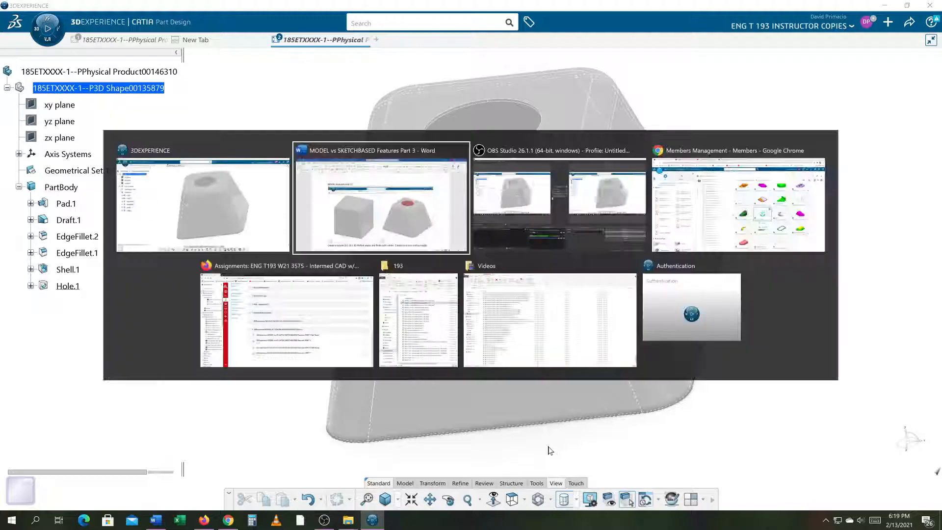